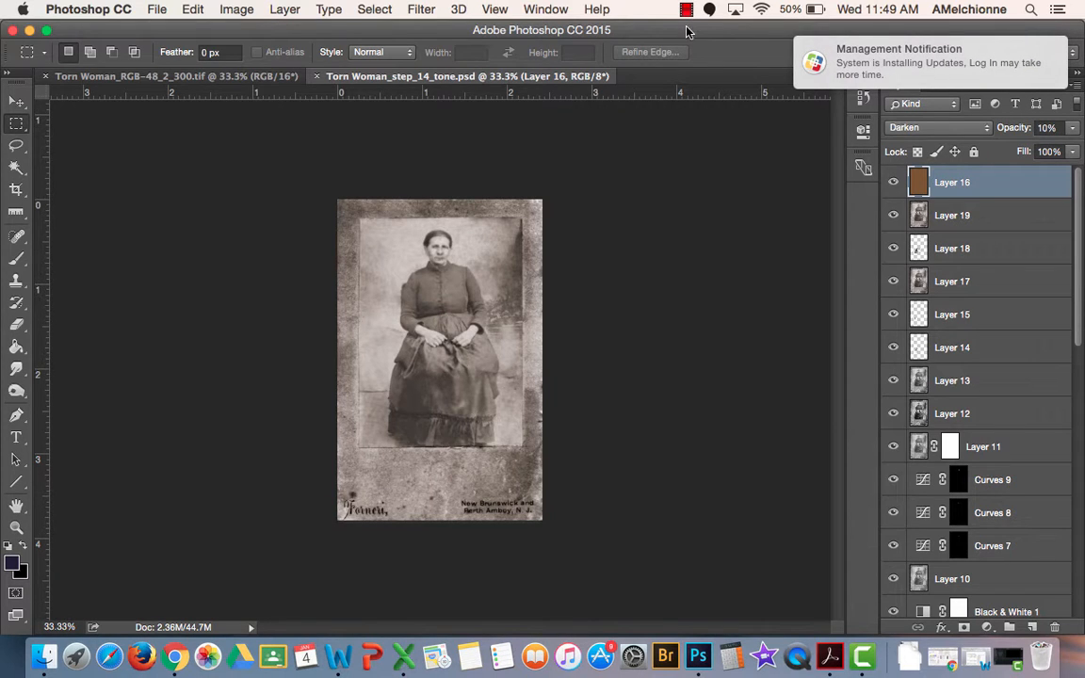
- Start a Contact Sheet II with the open documents, the original and restored Torn Woman images, as source images
left_click(158, 77)
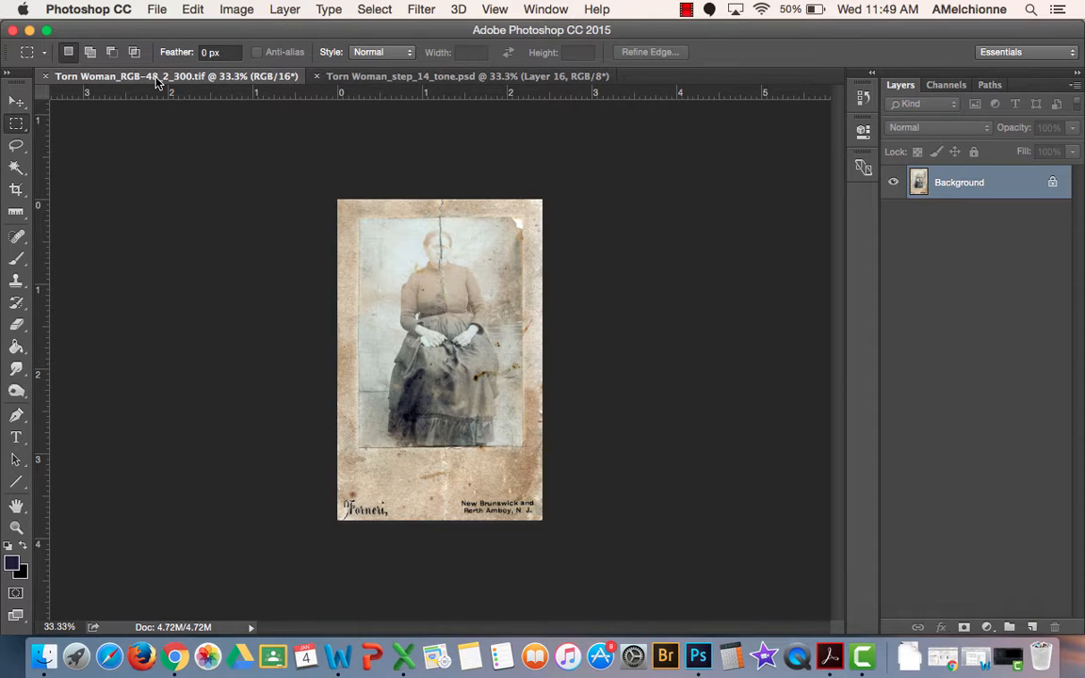
left_click(405, 78)
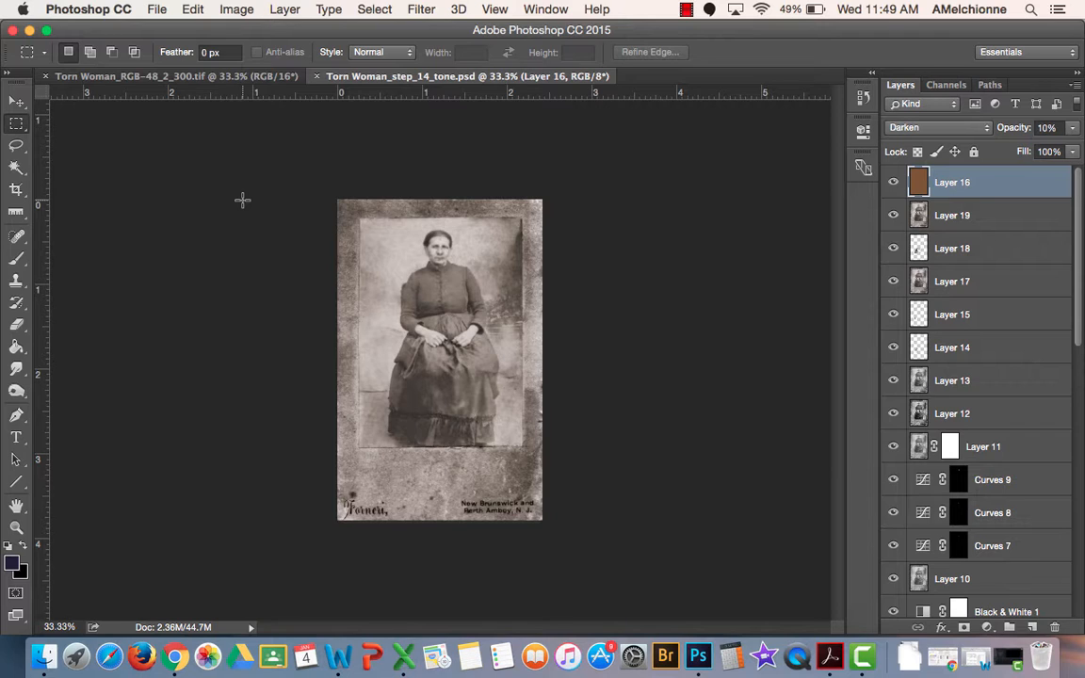
left_click(158, 9)
mouse_move(236, 377)
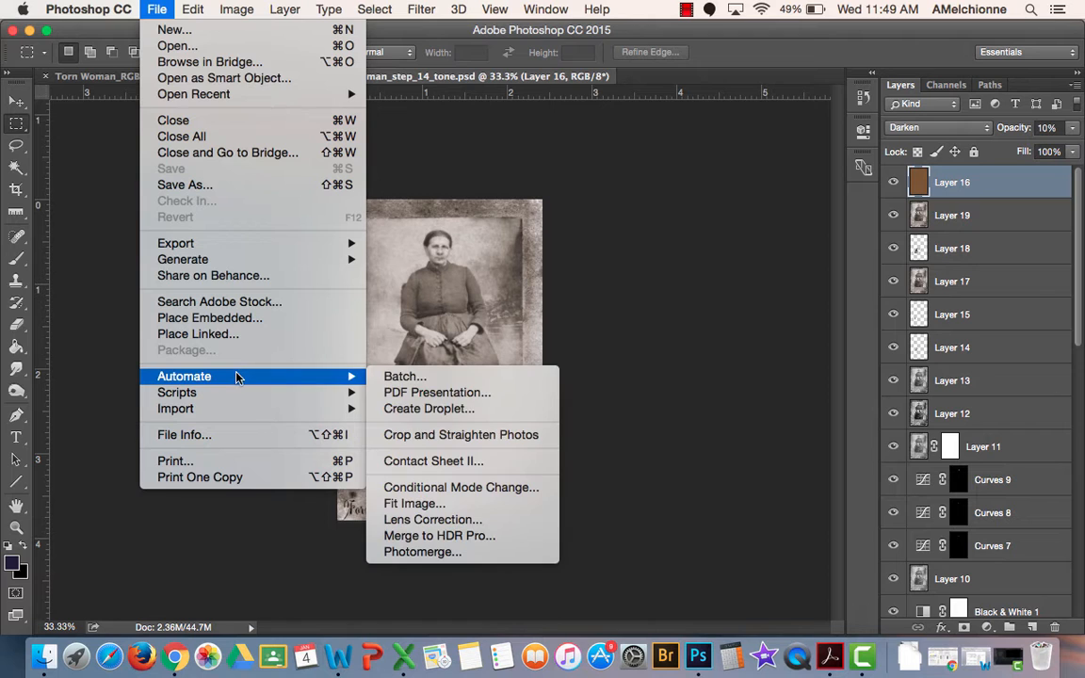
left_click(419, 462)
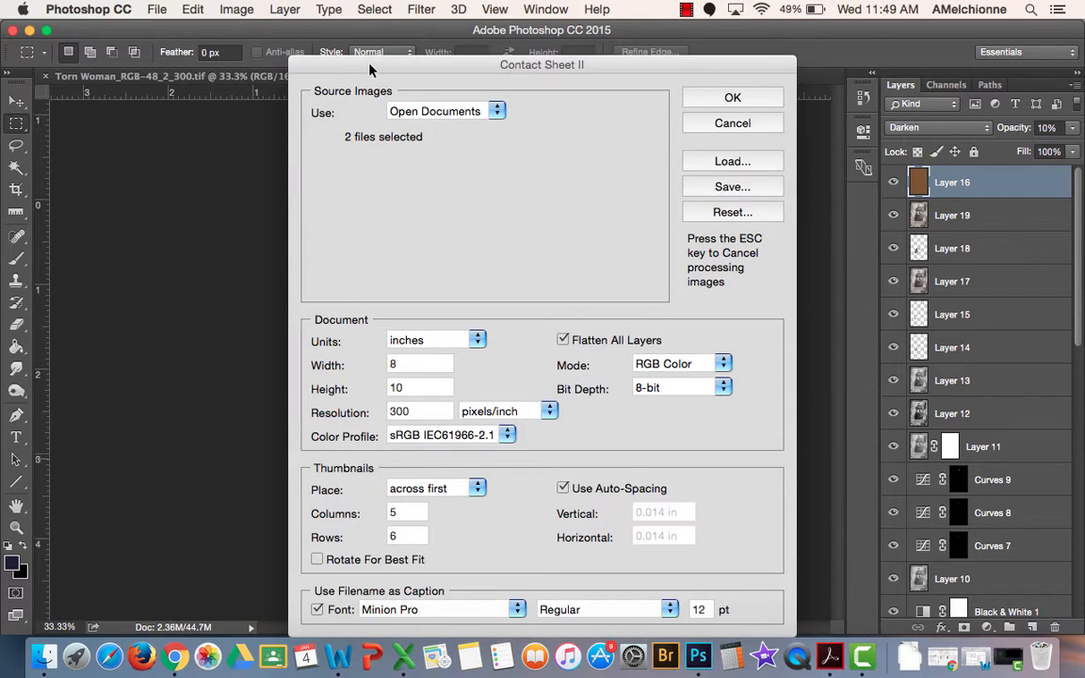
left_click_drag(331, 58, 271, 146)
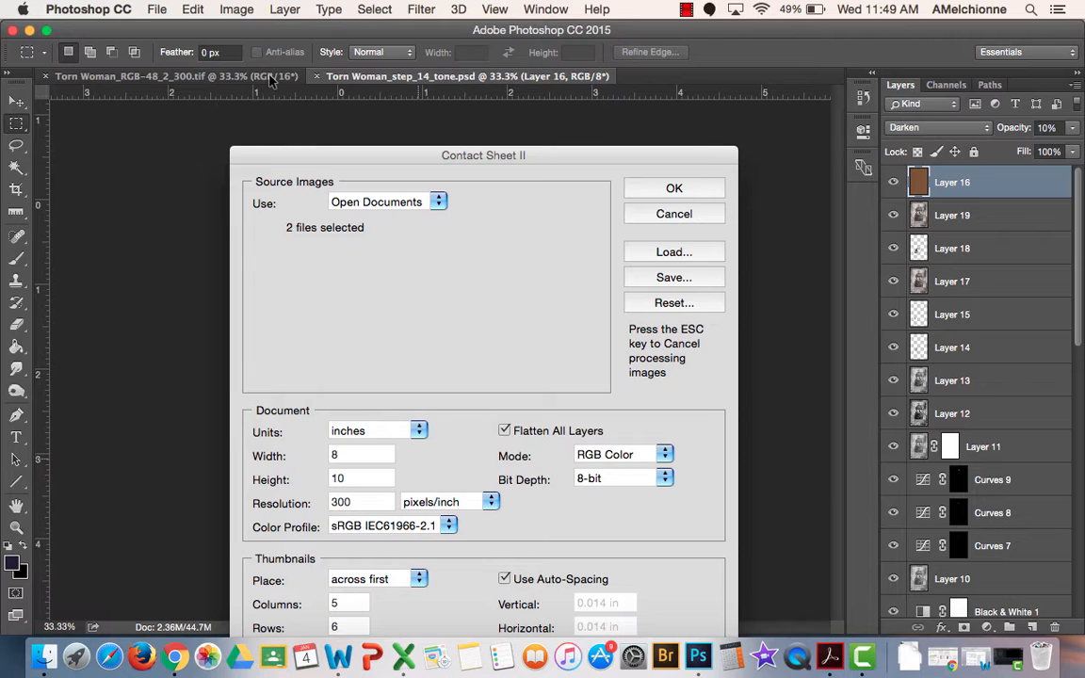
left_click_drag(351, 163, 352, 43)
left_click(432, 87)
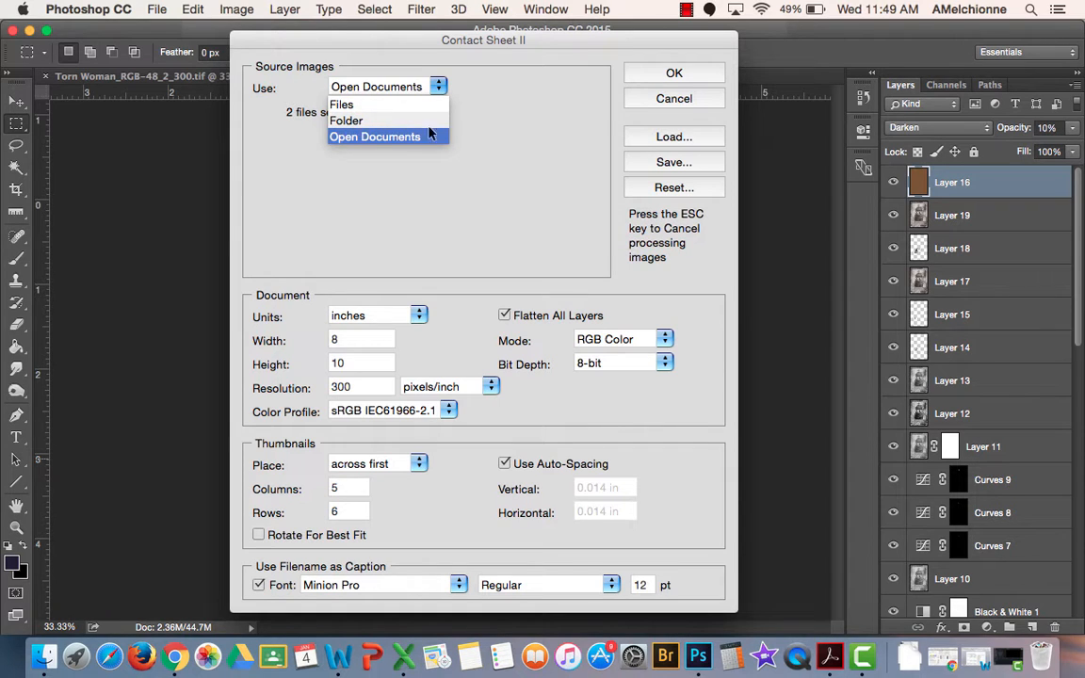
left_click(438, 86)
left_click(439, 86)
left_click(402, 137)
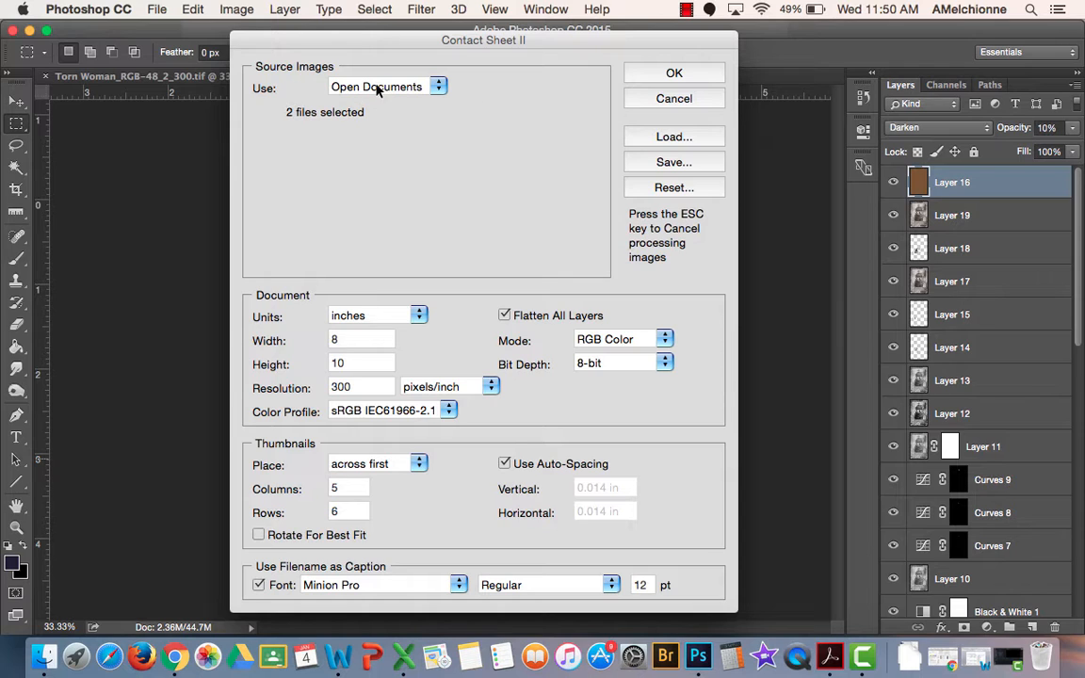
- Turn off flattening of all layers and set the contact sheet to 10 inches wide by 8 inches high
left_click(505, 316)
left_click(346, 342)
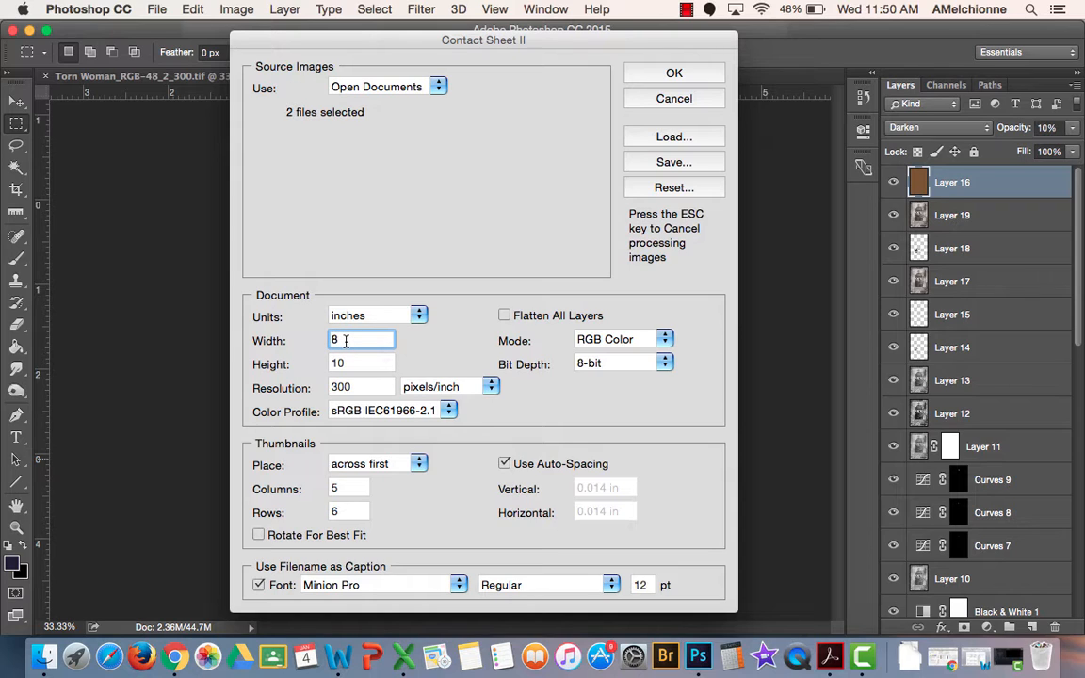
key("BackSpace")
type("10")
left_click(363, 365)
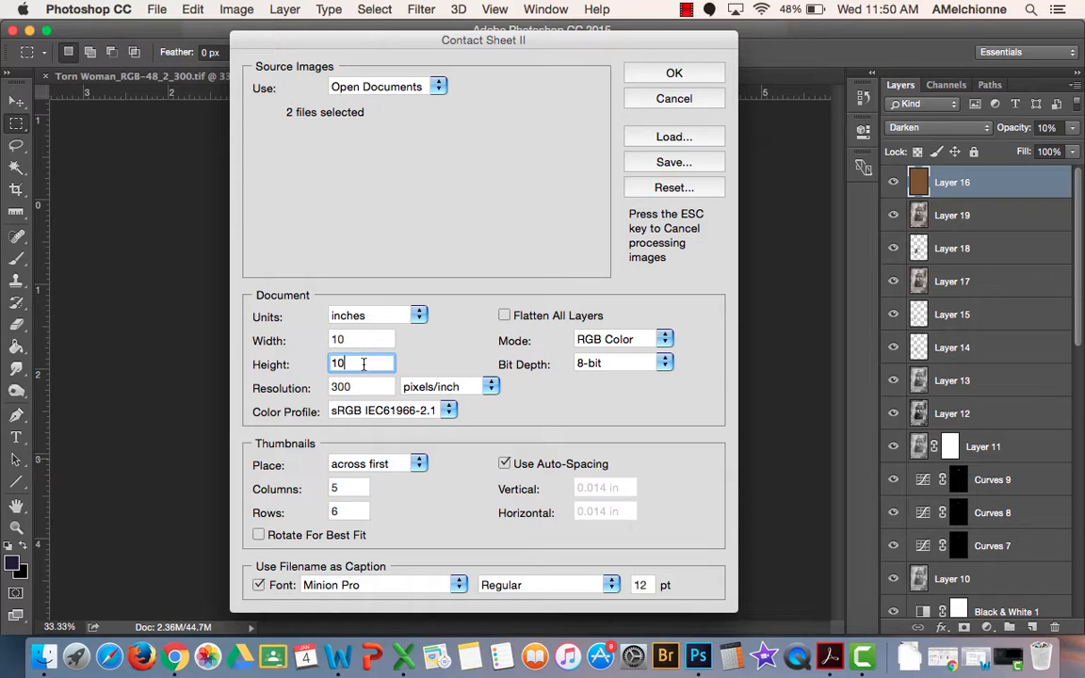
key("BackSpace")
key("BackSpace")
type("8")
- Lay out the thumbnails in 2 columns and 1 row without filename captions, and generate the contact sheet
left_click(353, 485)
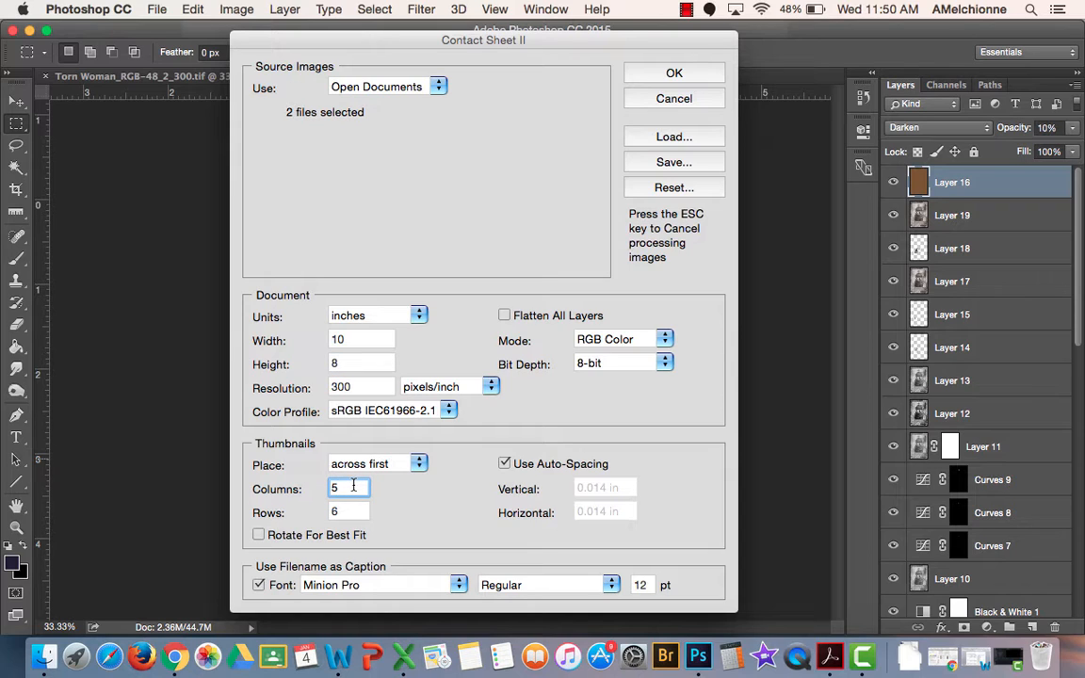
key("BackSpace")
type("2")
left_click(338, 512)
key("BackSpace")
type("1")
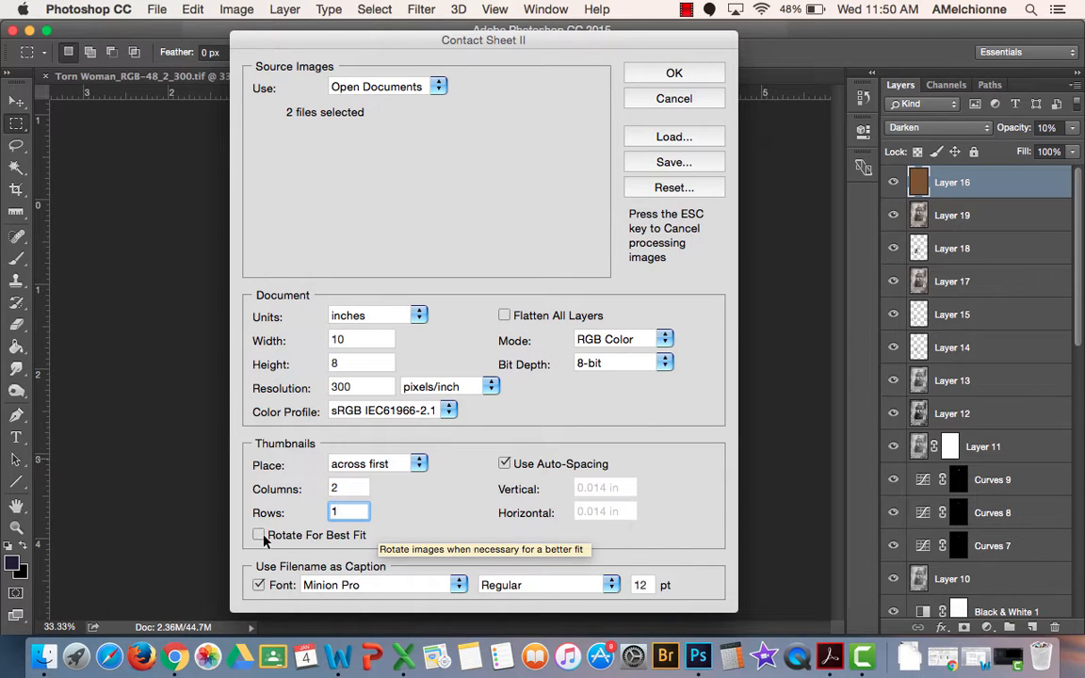
left_click(258, 585)
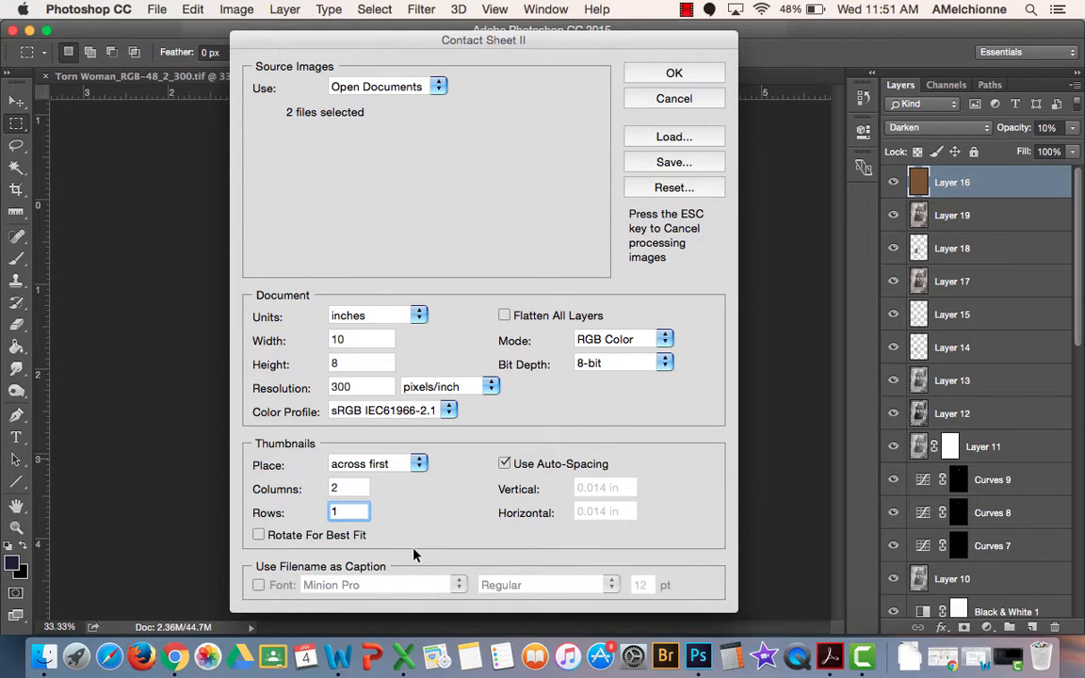
left_click(709, 73)
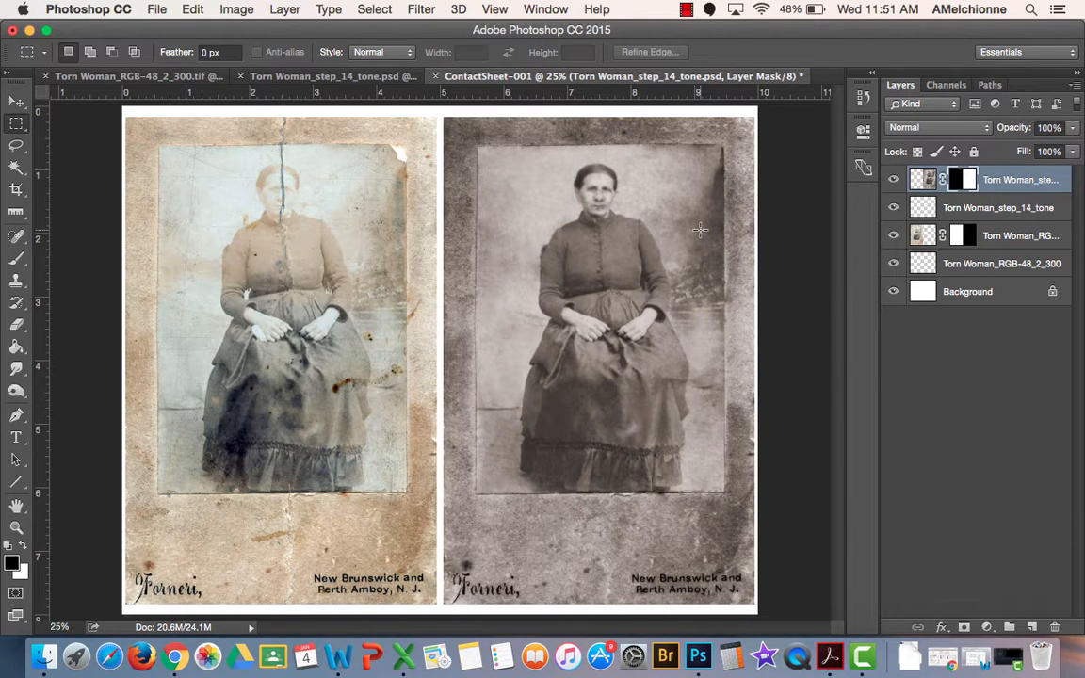
- Try extending the contact sheet's canvas height to 10 inches with the brown extension color
left_click(219, 9)
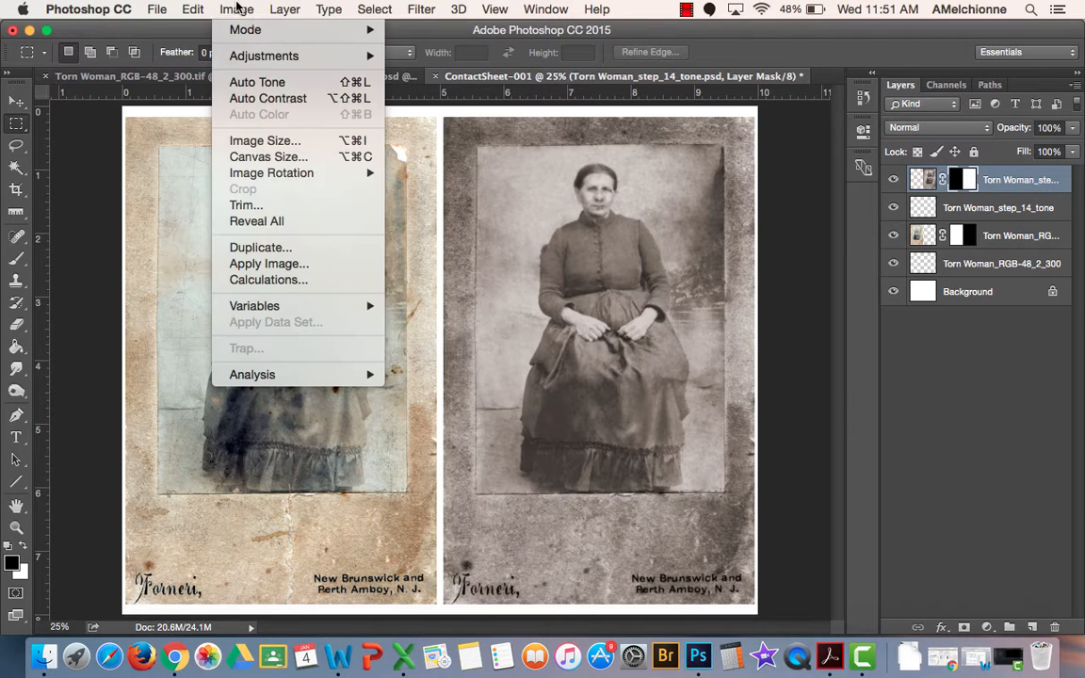
left_click(256, 157)
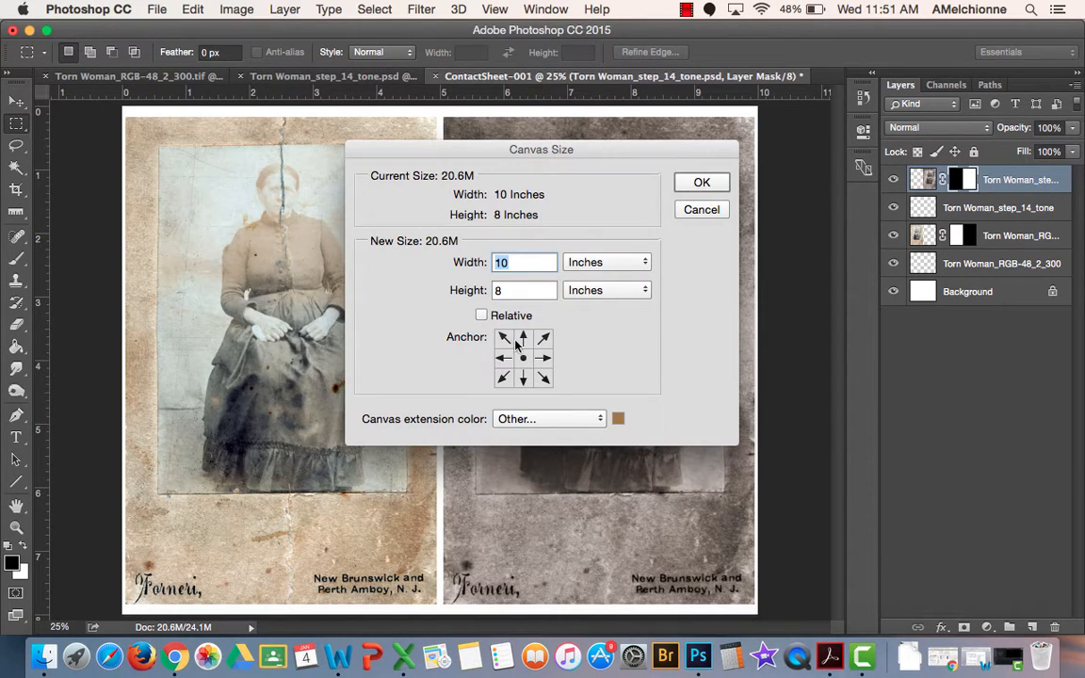
key("Tab")
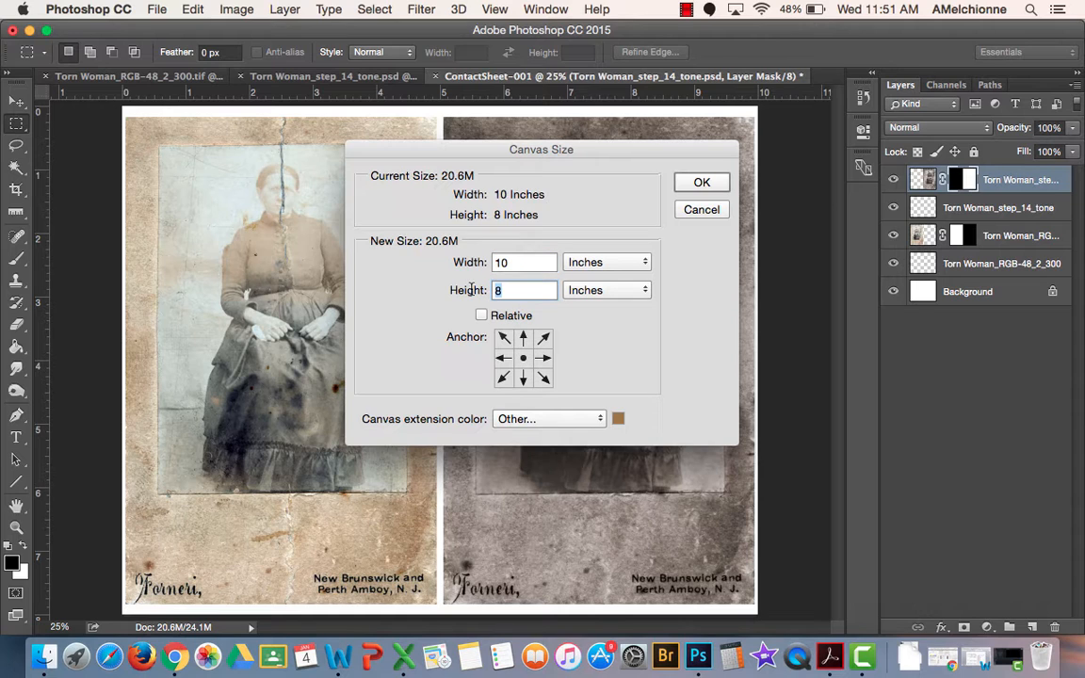
type("10")
key("Return")
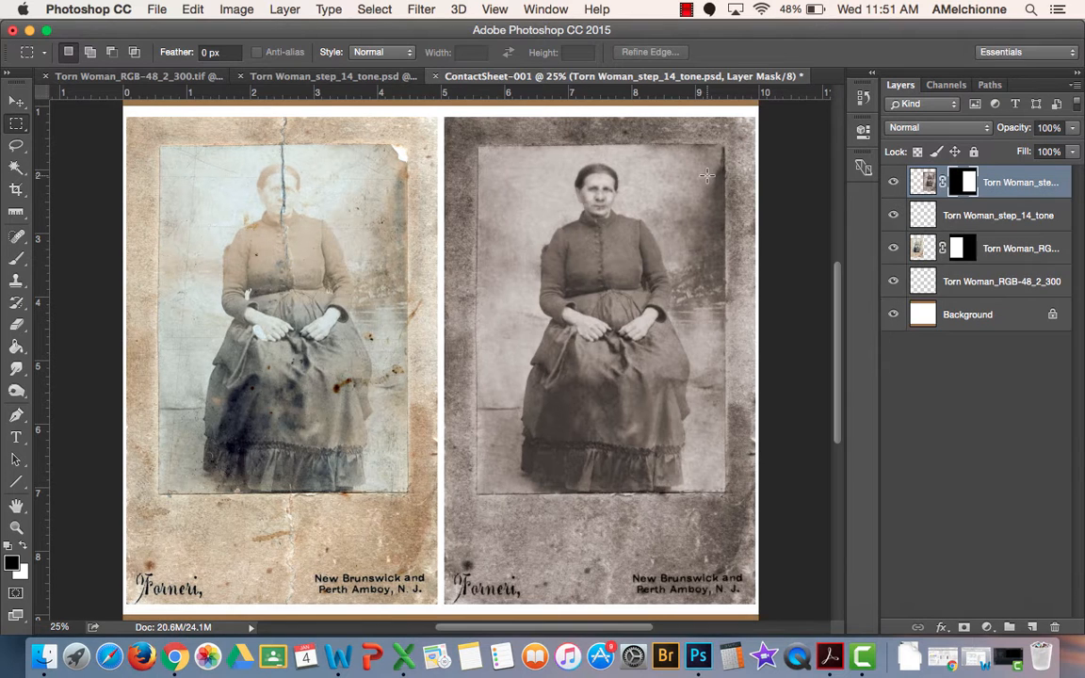
left_click(497, 9)
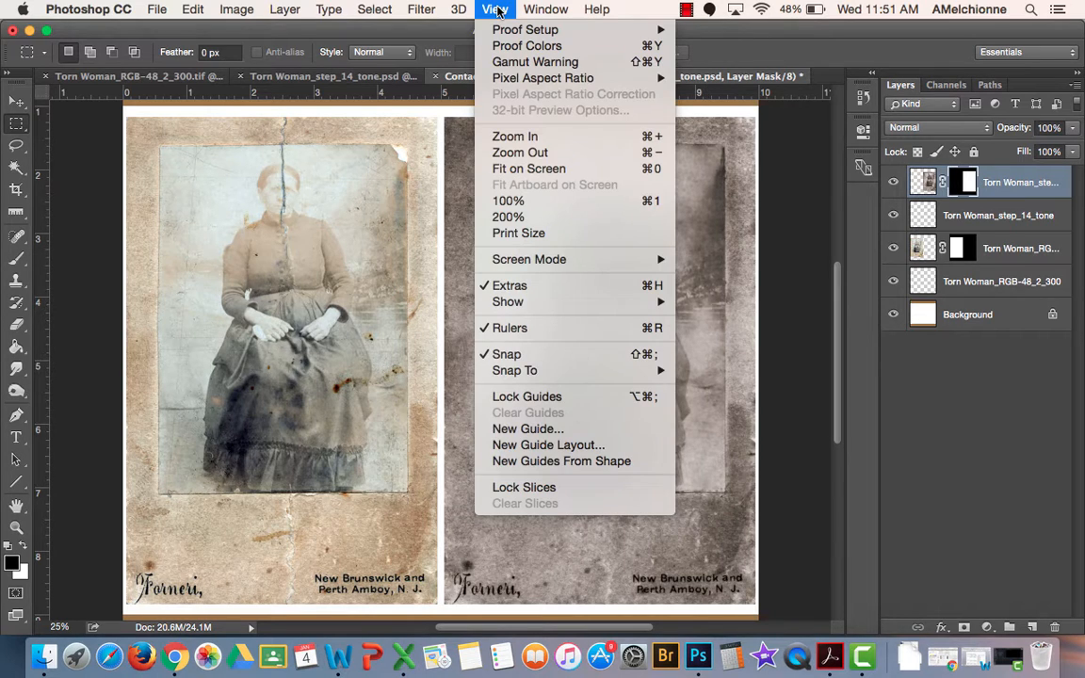
left_click(524, 169)
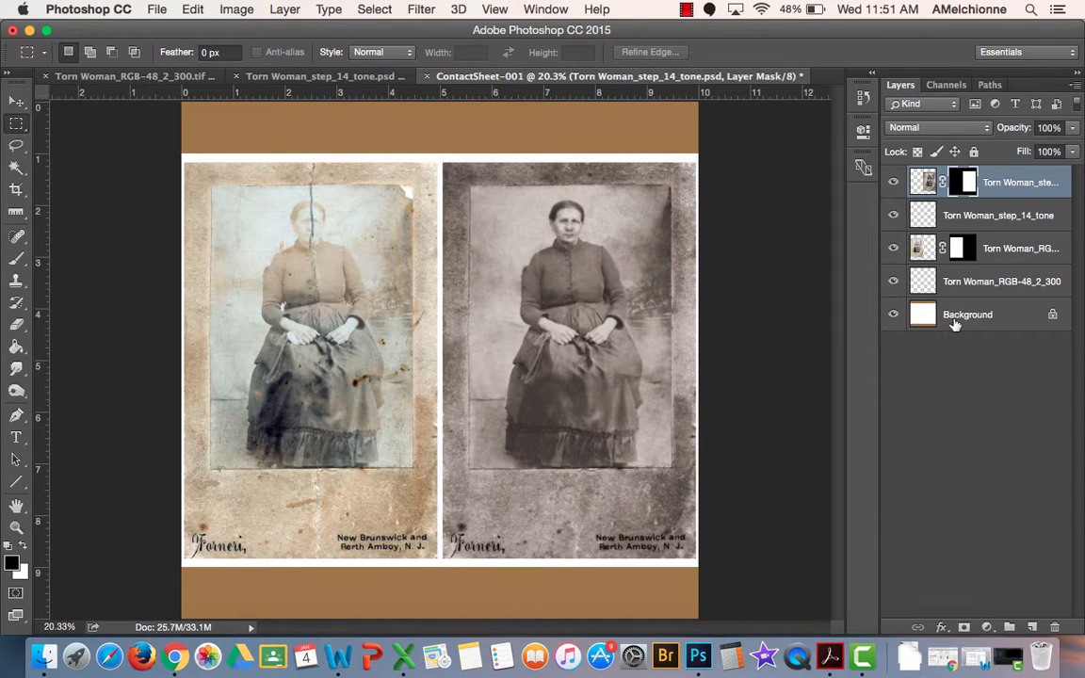
- Undo the canvas size change on the contact sheet
left_click(956, 322)
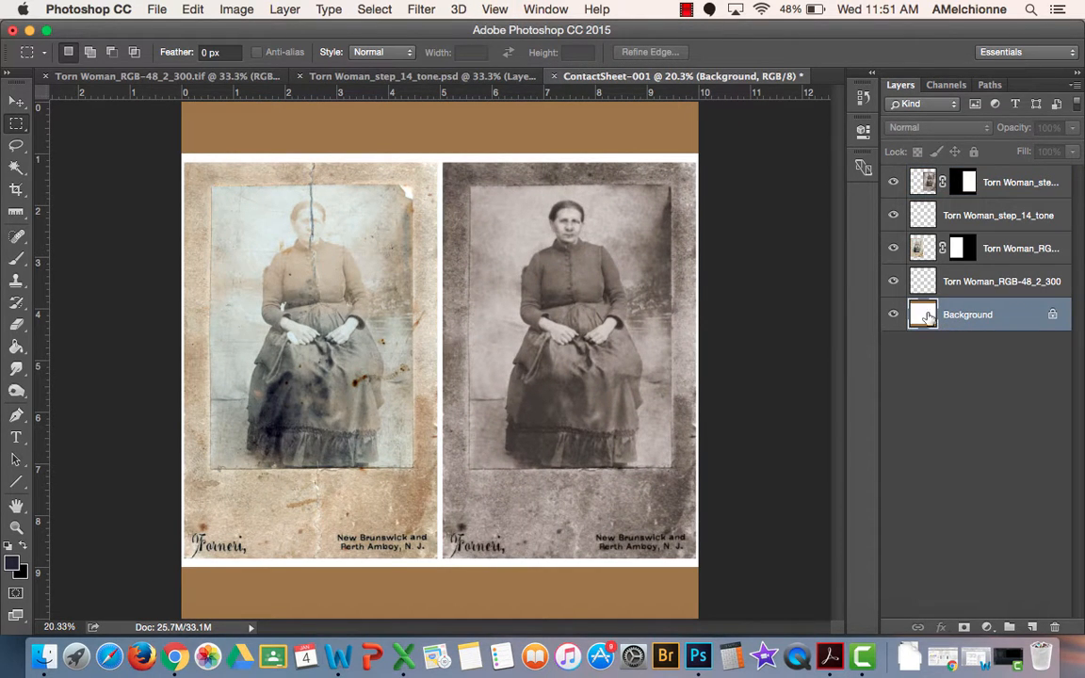
left_click(192, 8)
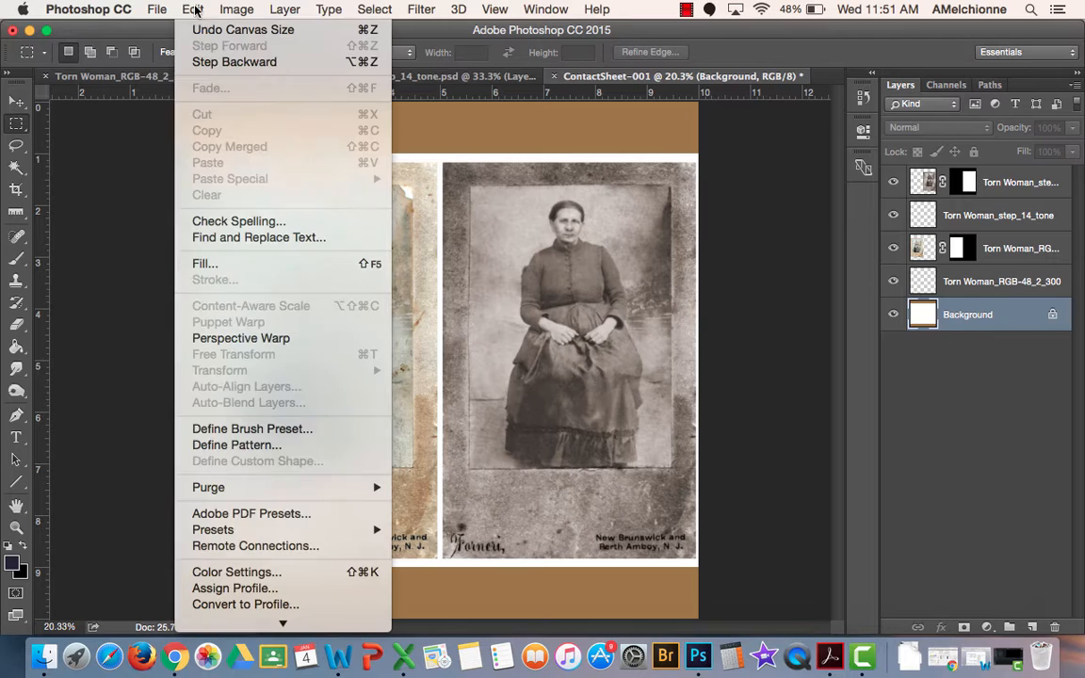
left_click(199, 32)
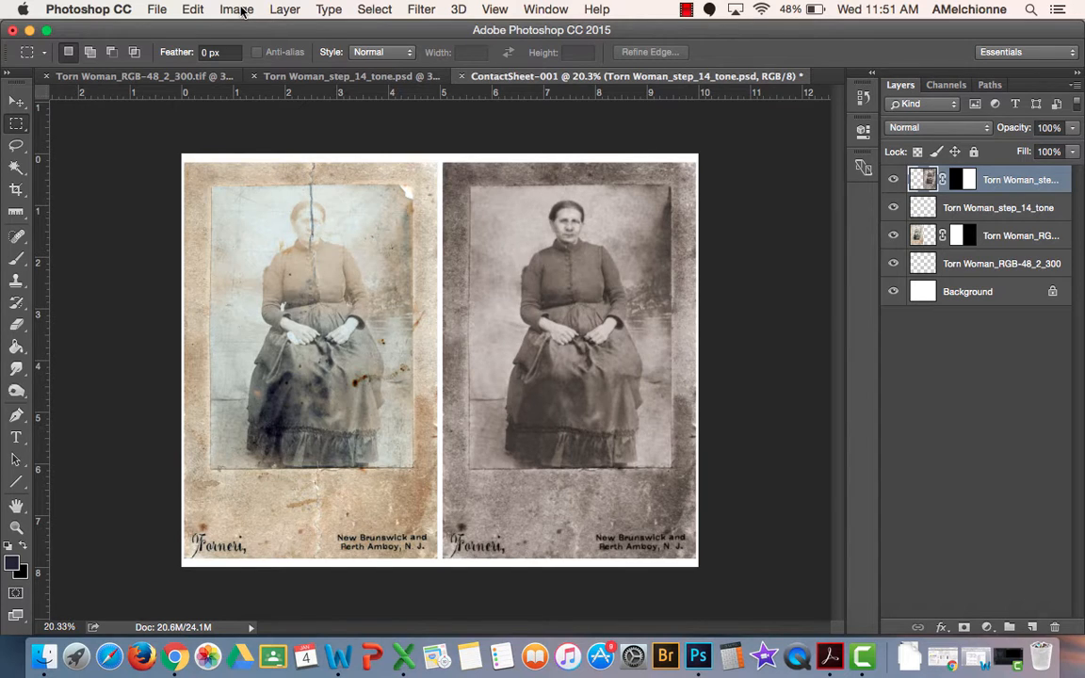
- Extend the contact sheet's canvas height to 10 inches with a white extension color and the anchor centered
left_click(236, 10)
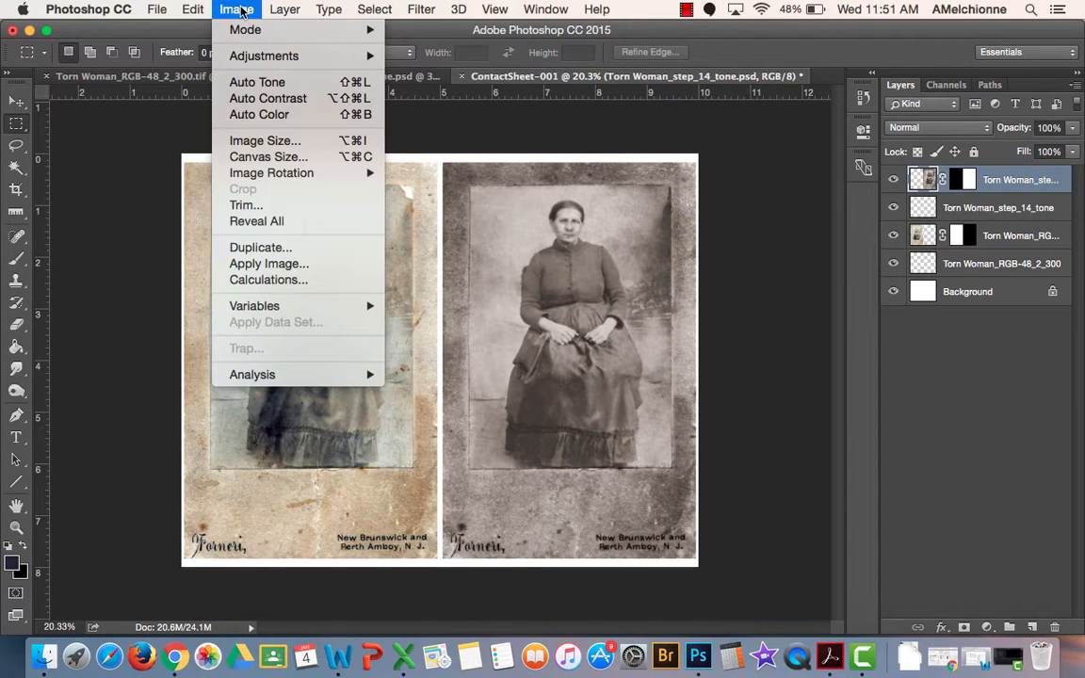
left_click(263, 160)
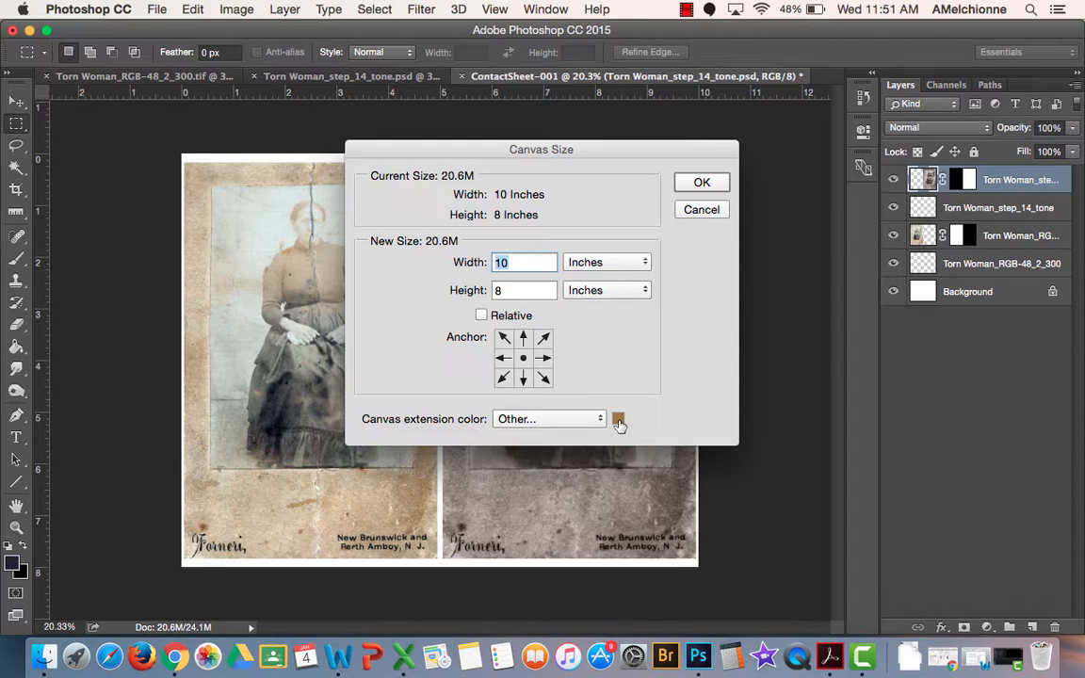
left_click(551, 419)
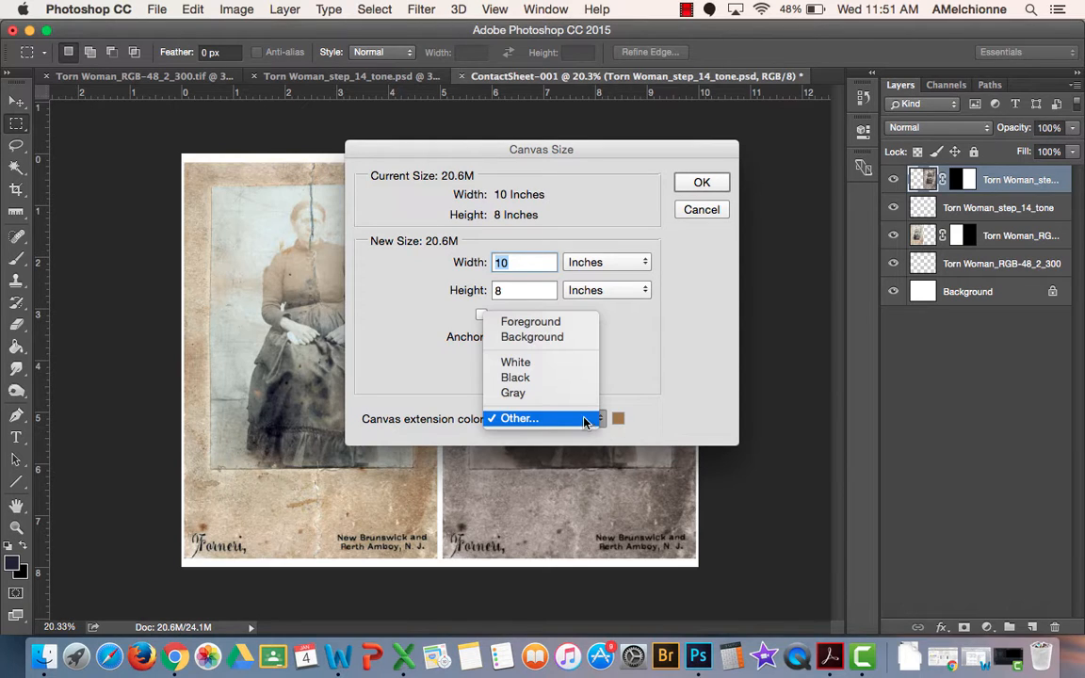
left_click(546, 361)
key("Tab")
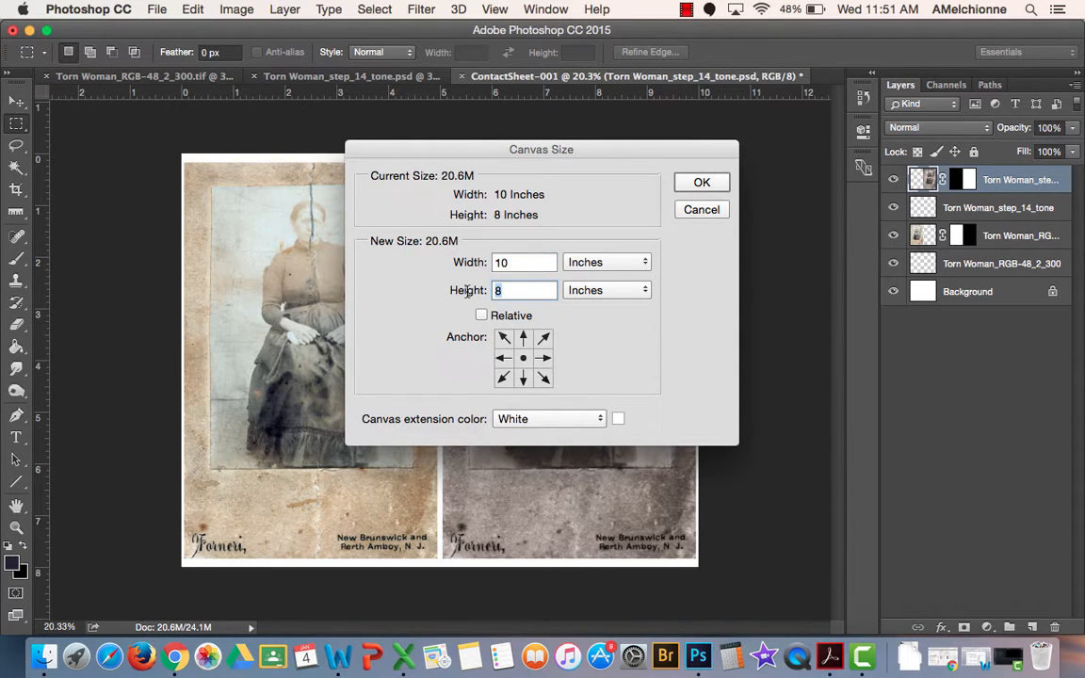
type("10")
left_click(524, 338)
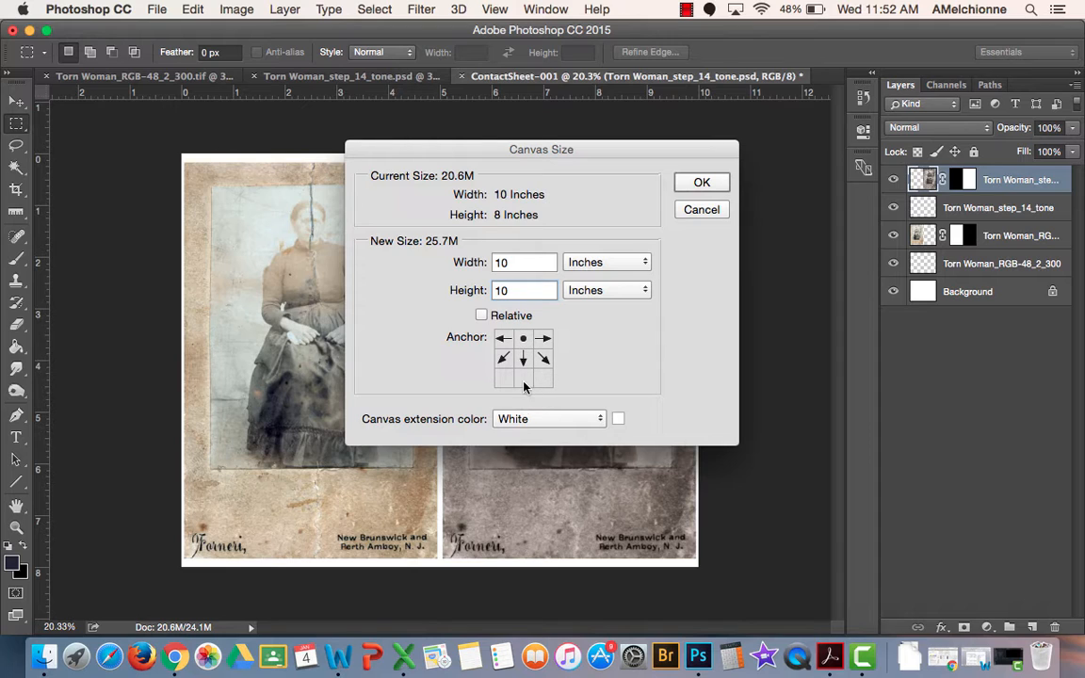
left_click(524, 378)
left_click(525, 359)
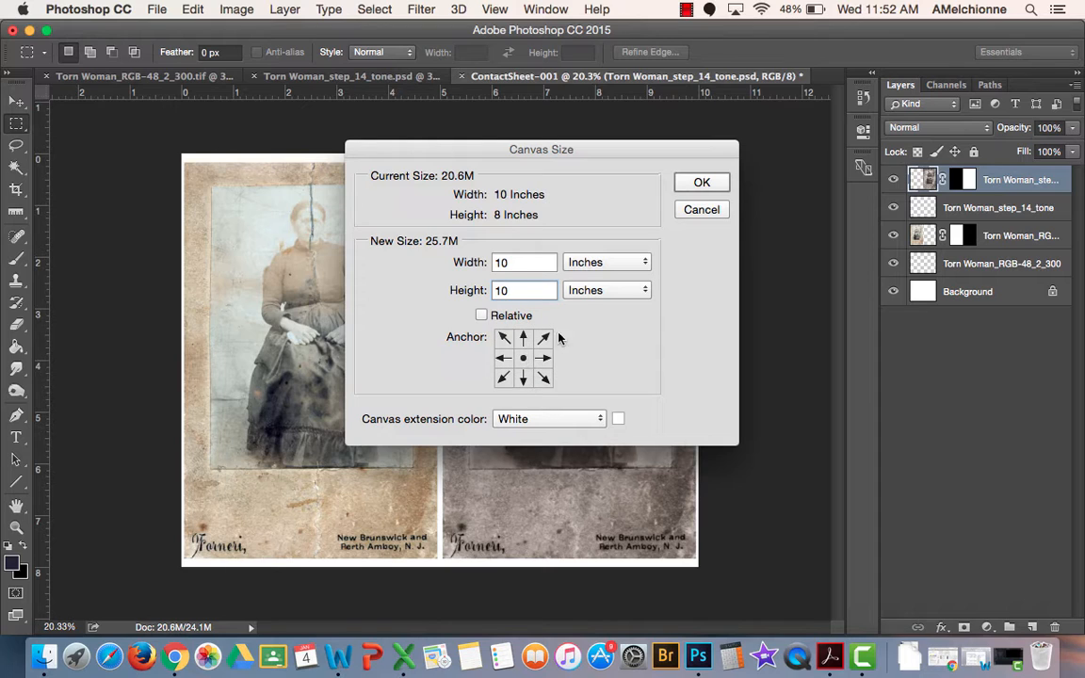
left_click(702, 182)
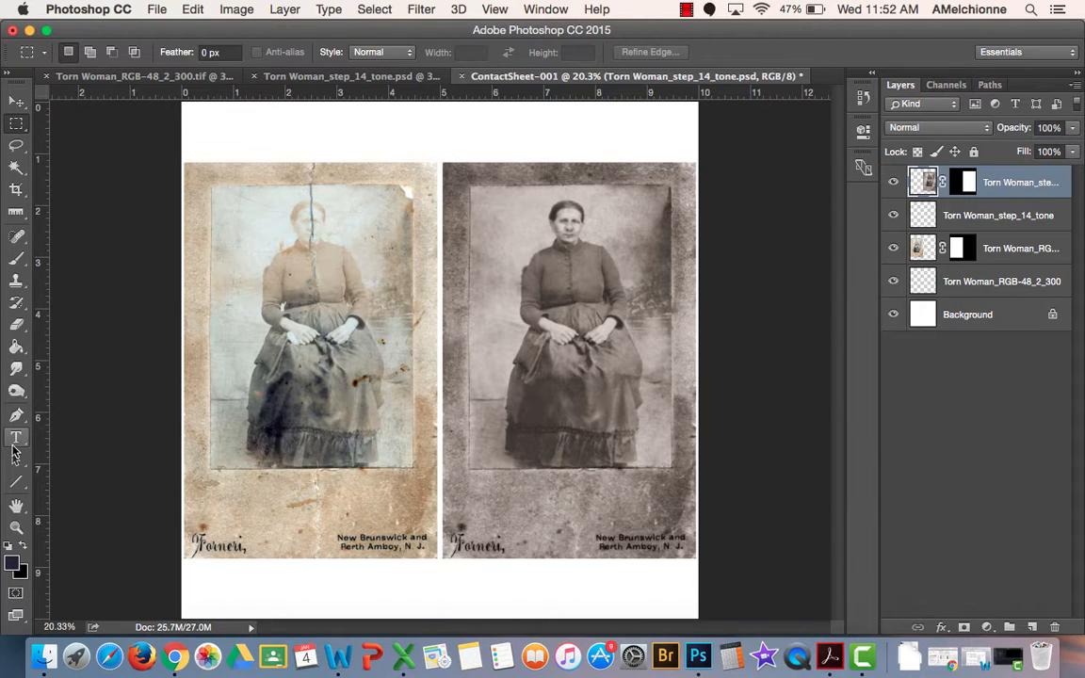
- Add a text box in the white strip above the photos reading "Photo Restoration" in Starfish Regular at 24 pt
left_click(15, 439)
left_click_drag(325, 106, 553, 153)
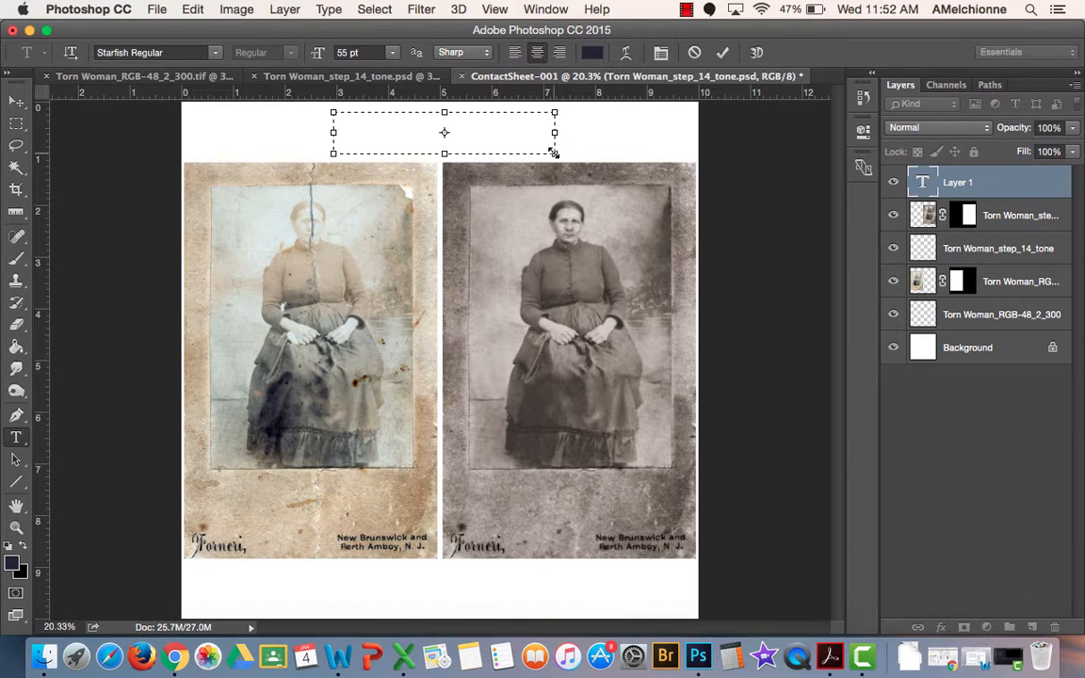
left_click(391, 53)
left_click(363, 190)
left_click(477, 126)
type("ot")
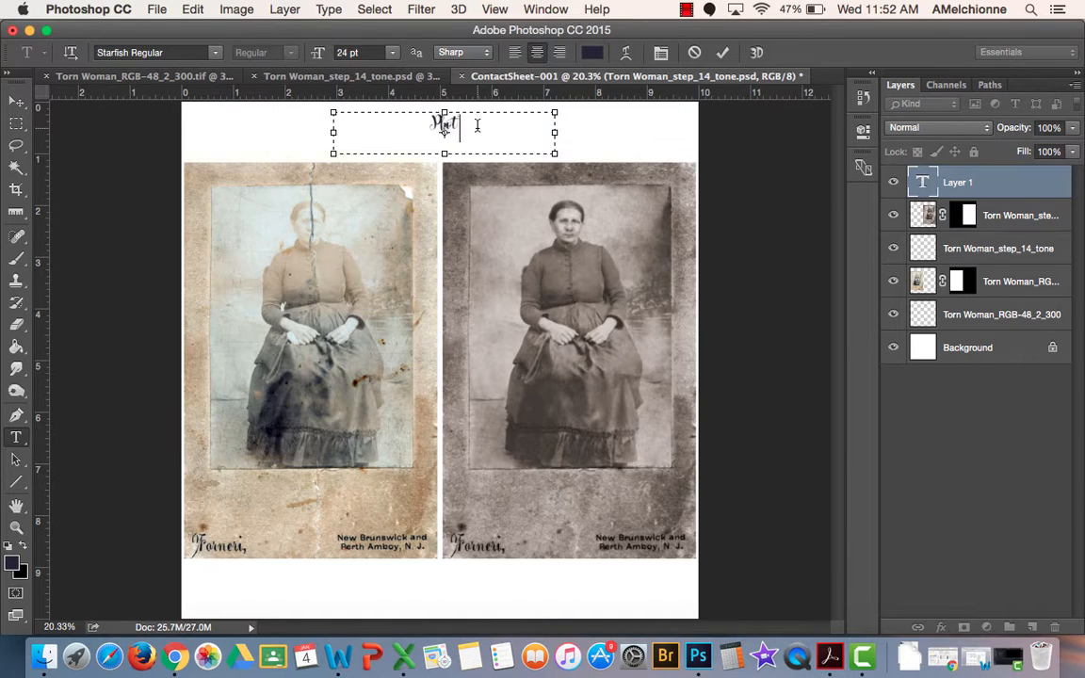
type("o Restor")
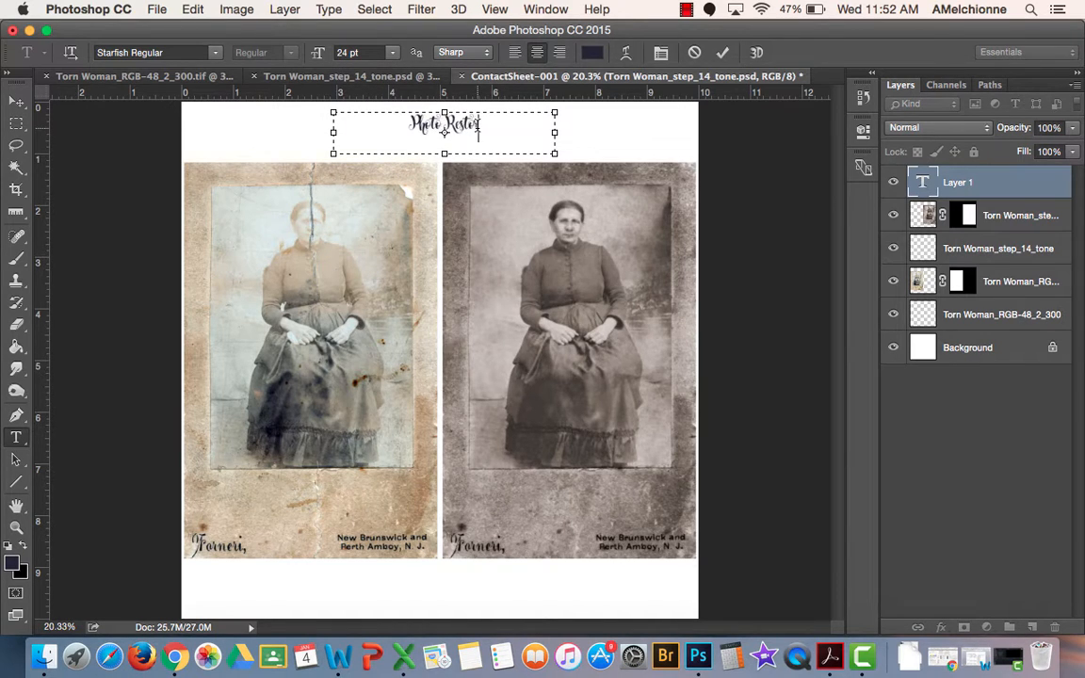
type("ation")
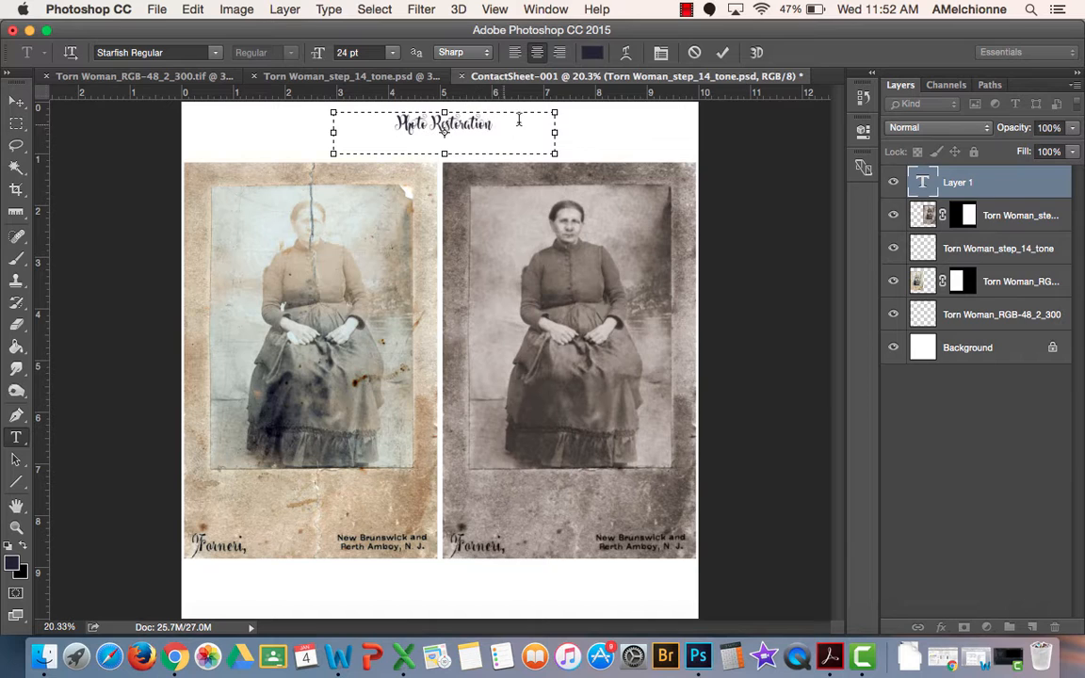
- Set the font size of the whole "Photo Restoration" title to 30 pt
key("super+a")
left_click(392, 52)
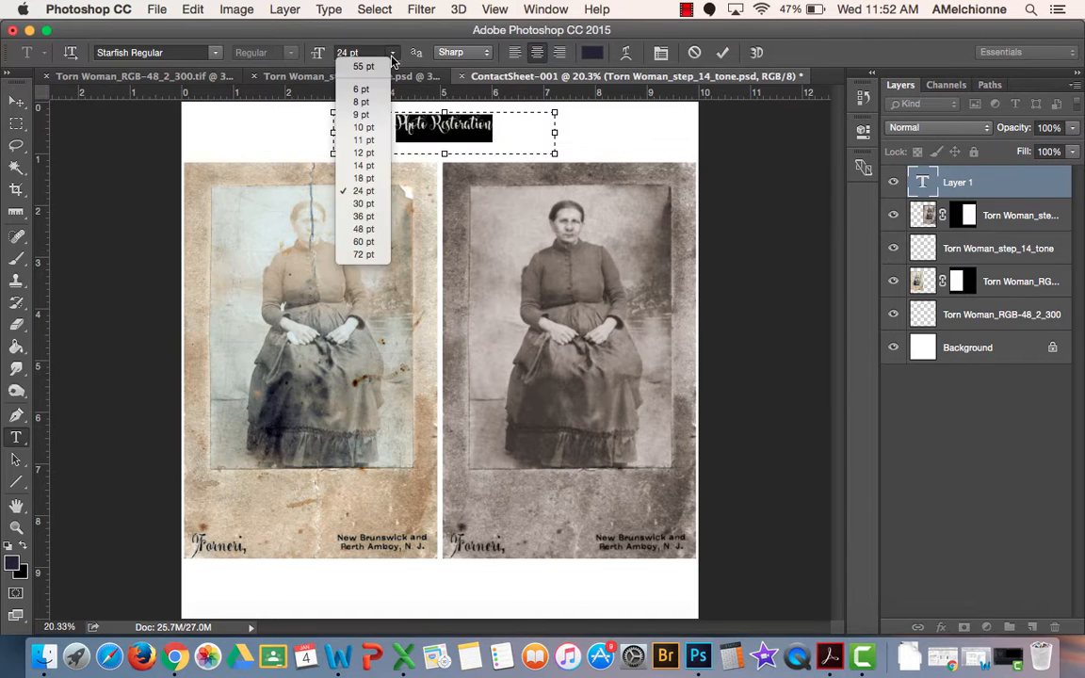
left_click(370, 198)
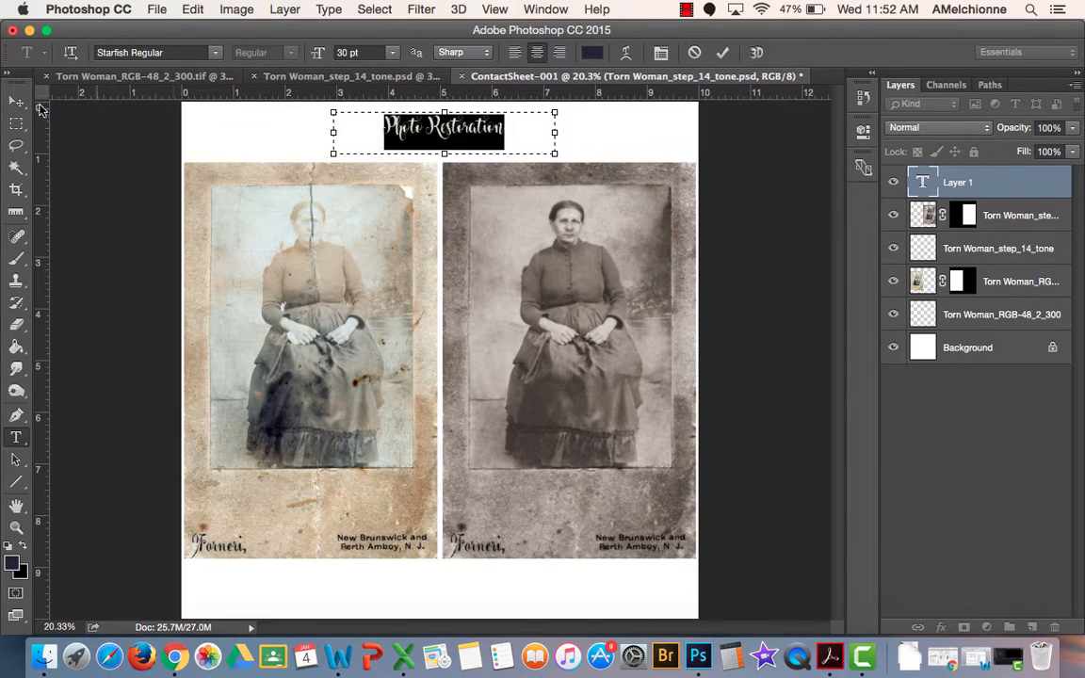
- Nudge the "Photo Restoration" title up slightly and add the text label "Before" just above the damaged photo's upper-left corner
left_click(16, 100)
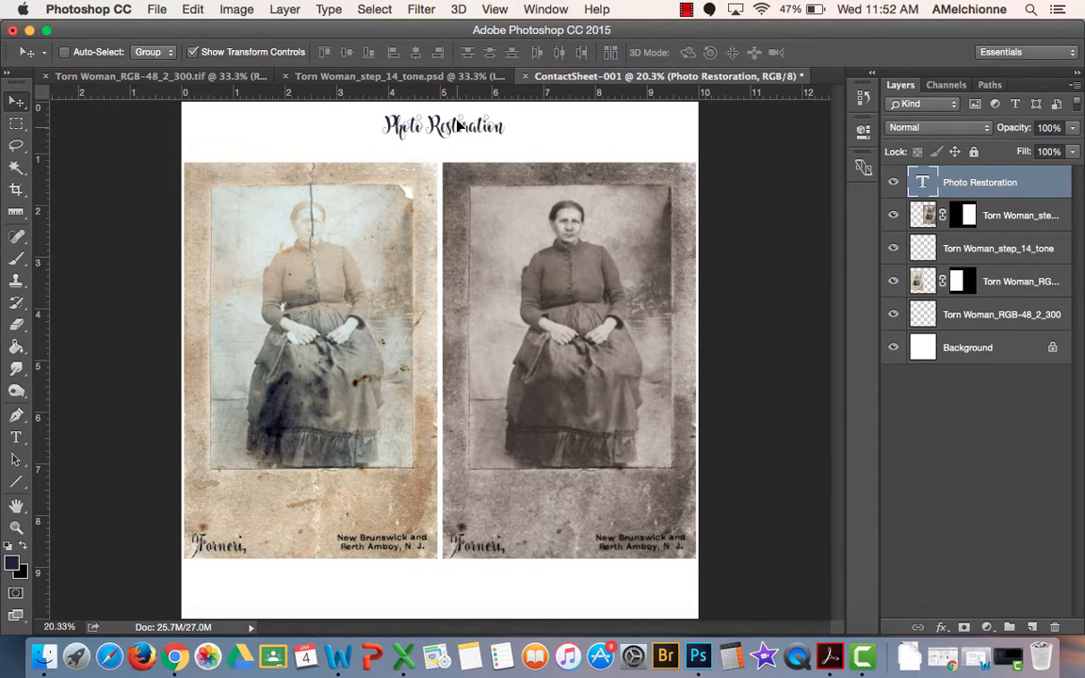
left_click_drag(456, 125, 458, 132)
left_click(16, 437)
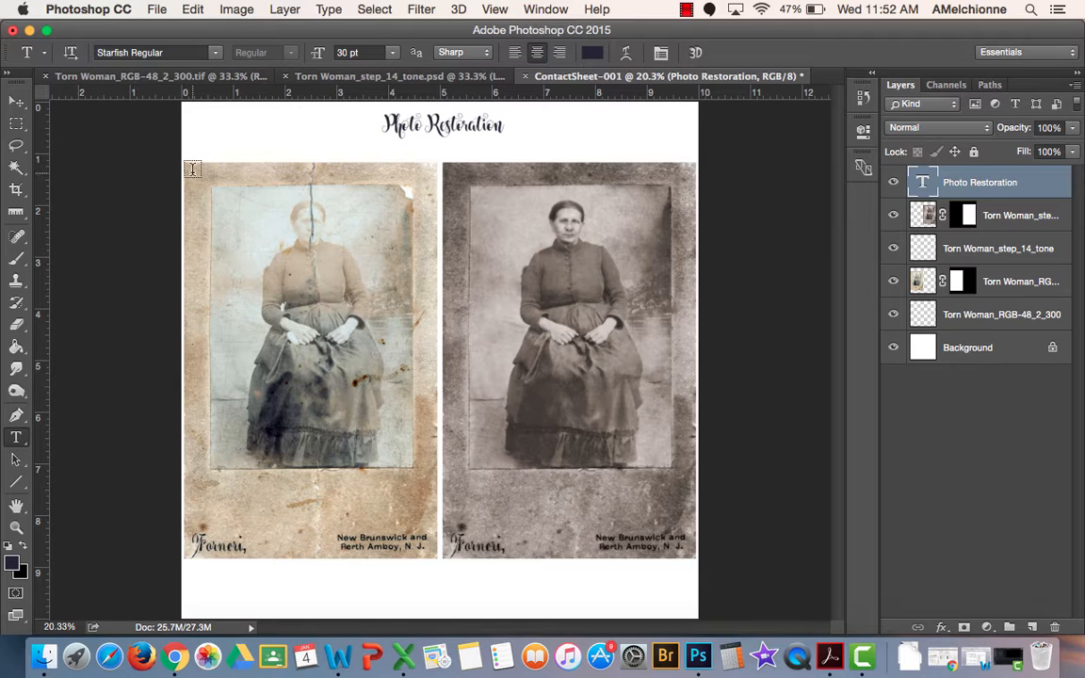
left_click_drag(191, 141, 220, 162)
type("Before")
left_click(19, 103)
- Add the text label "After" and place it just above the restored photo's upper-left corner, level with the "Before" label
left_click(16, 437)
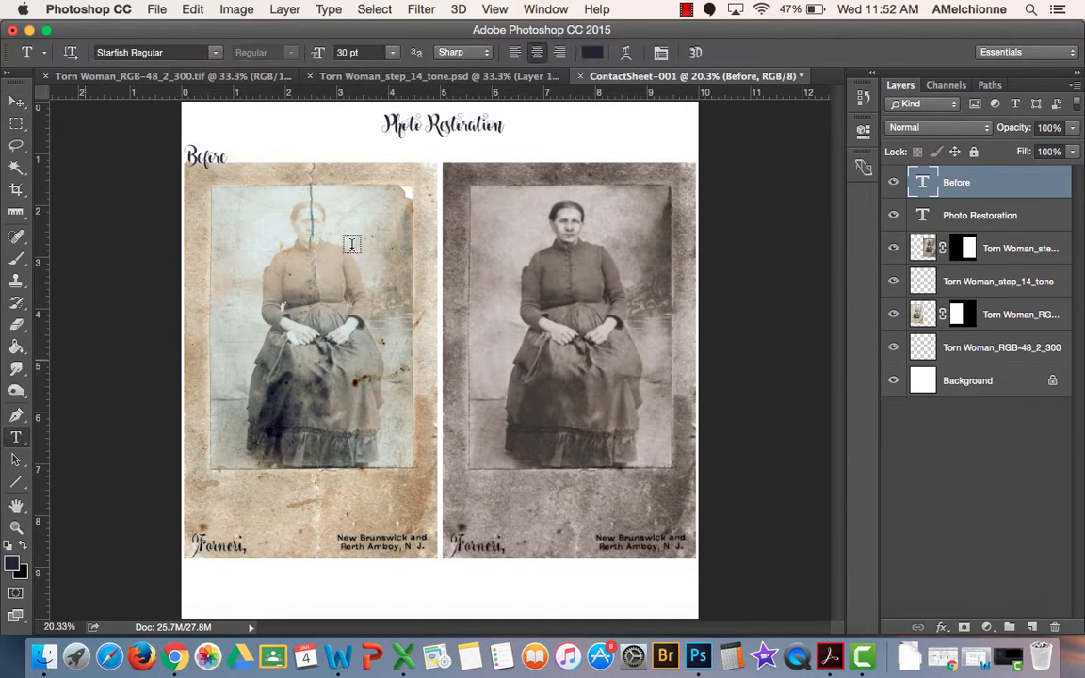
left_click_drag(444, 150, 561, 174)
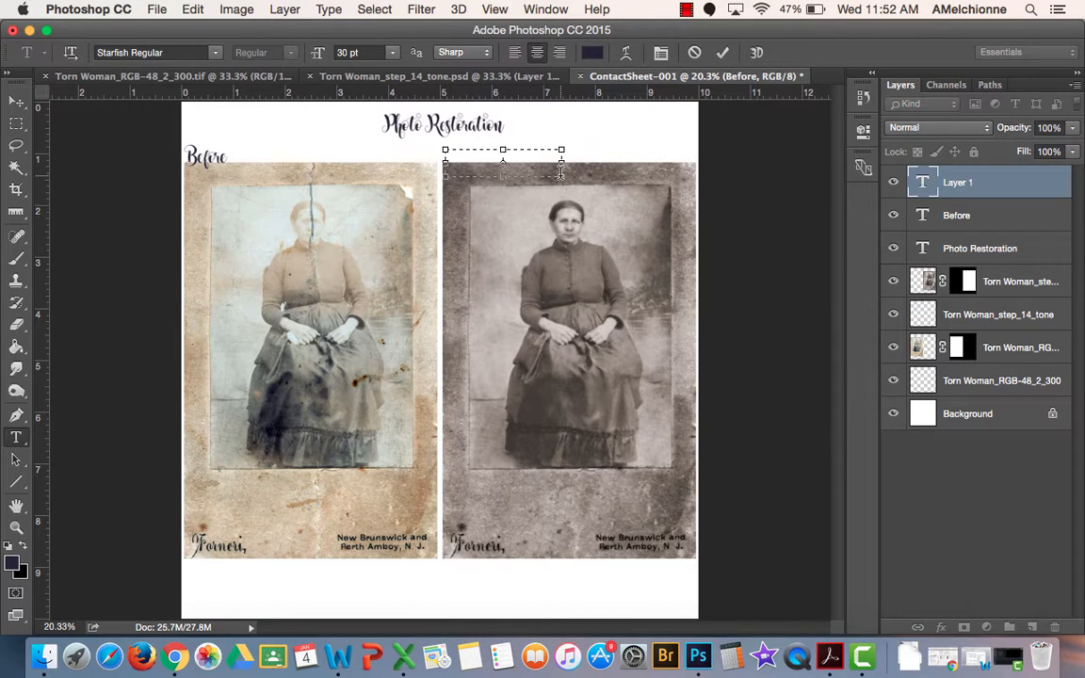
type("After")
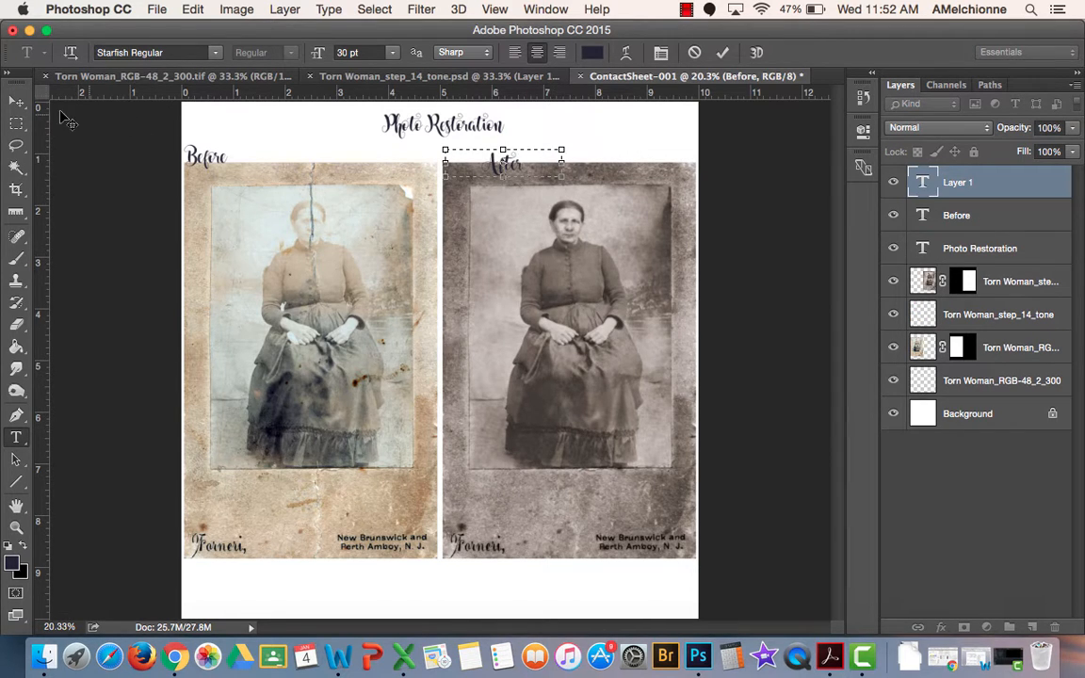
left_click(16, 102)
left_click_drag(505, 165, 463, 156)
left_click(16, 123)
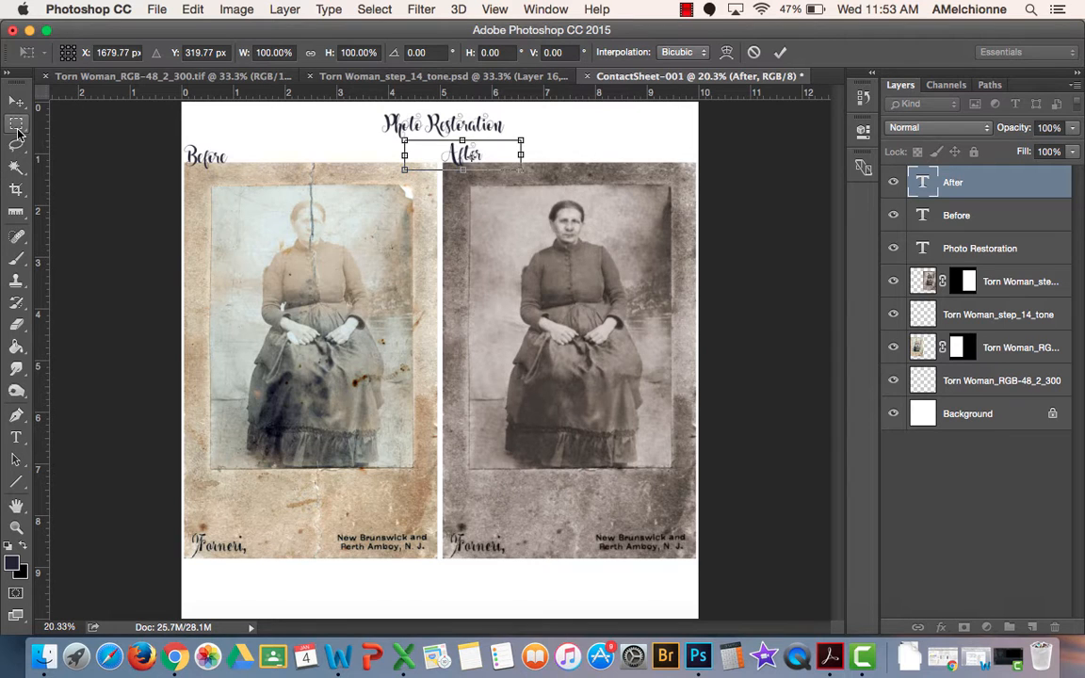
left_click(681, 247)
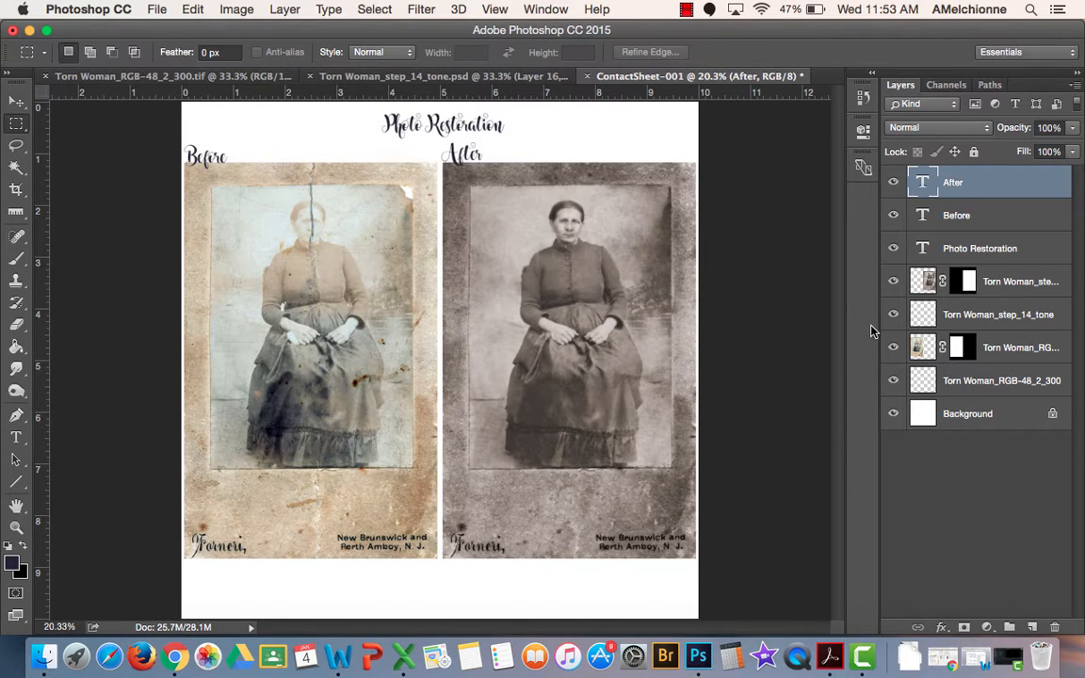
- Add a new empty layer above the "After" text layer and activate the Brush tool
left_click(1031, 627)
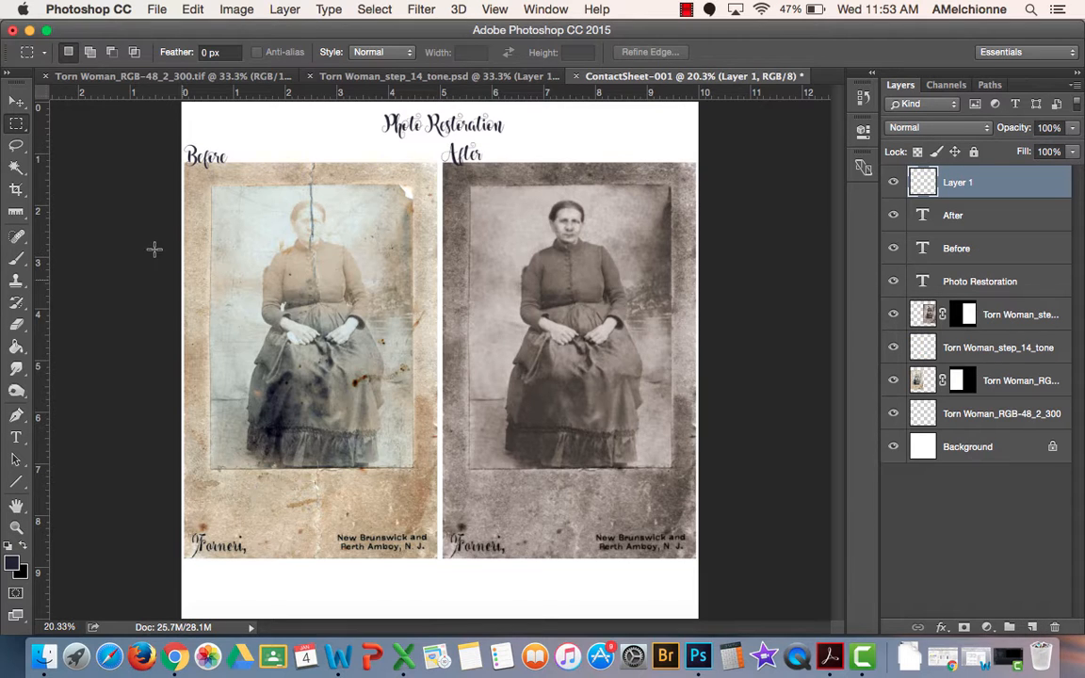
left_click(18, 261)
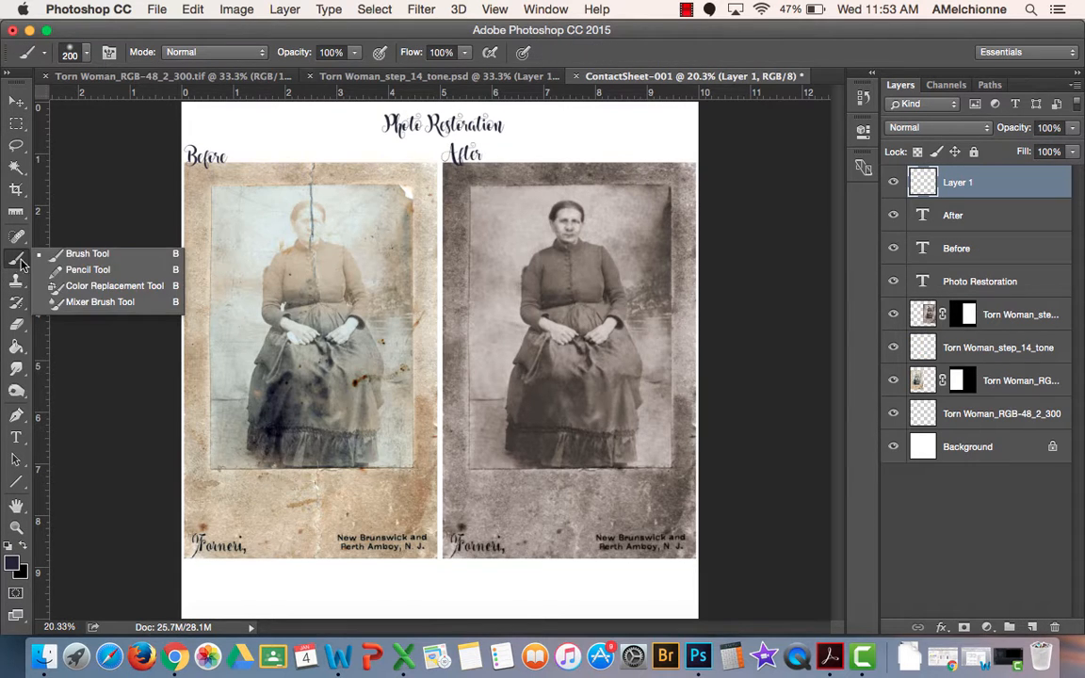
left_click(86, 253)
- Look through the available brush presets for a decorative brush
left_click(85, 54)
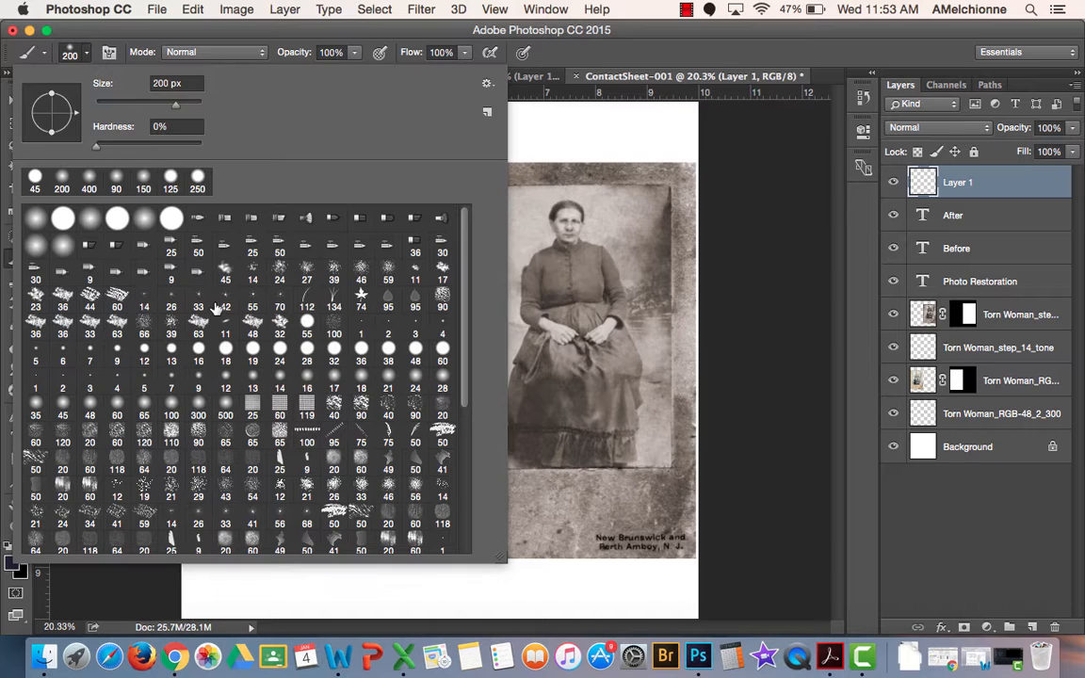
scroll(217, 308, "down", 8)
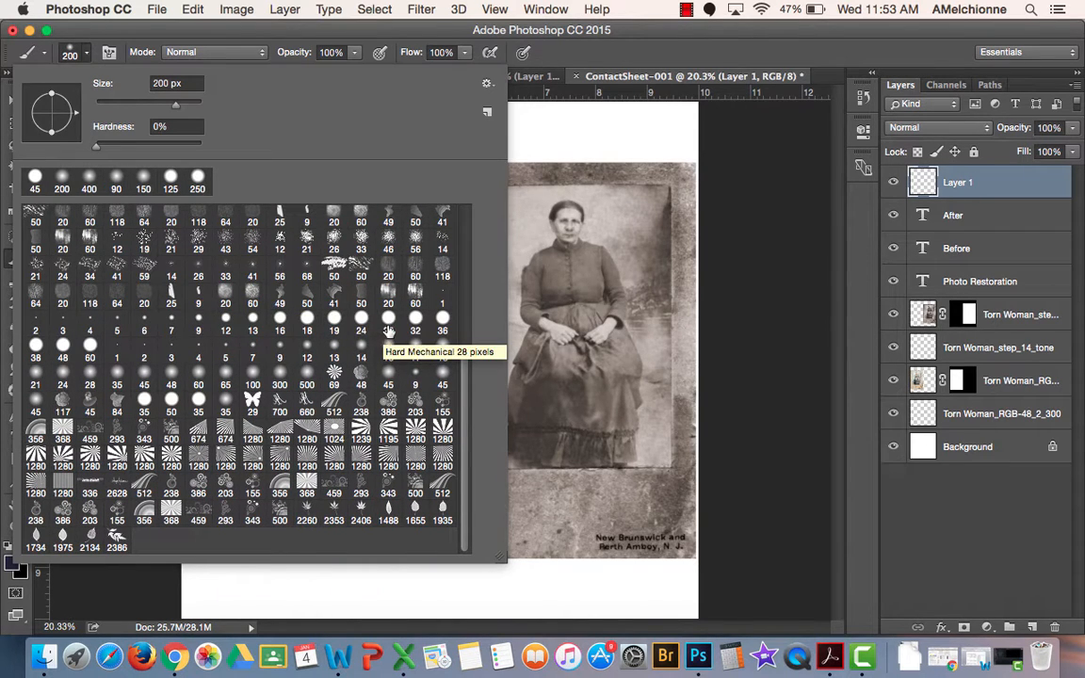
scroll(388, 321, "up", 5)
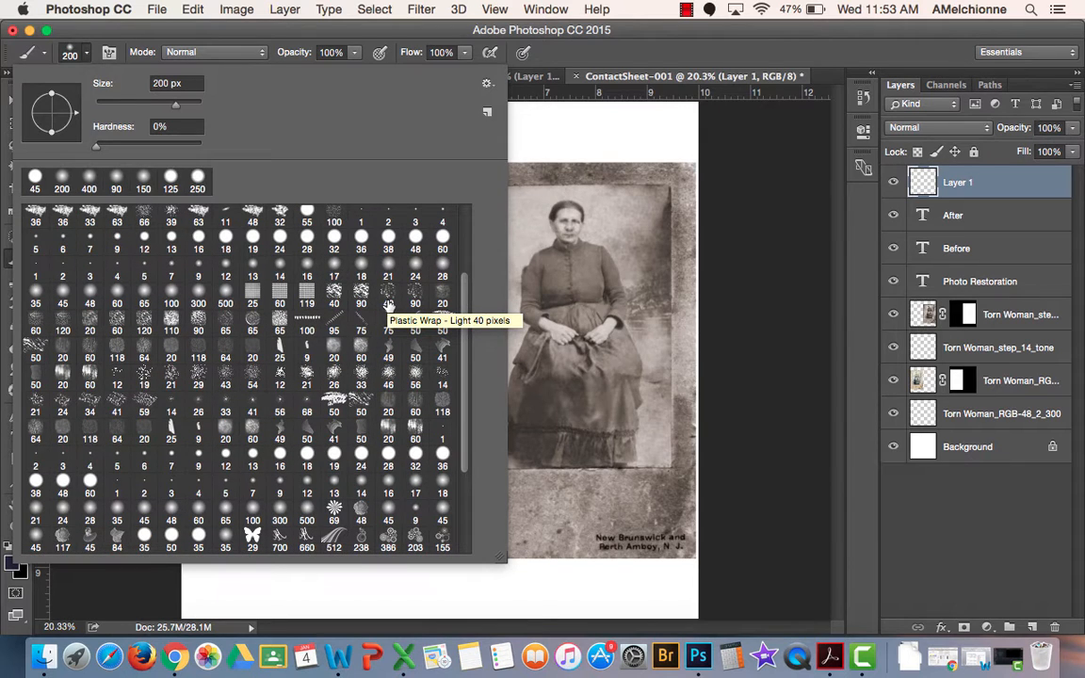
scroll(388, 307, "up", 4)
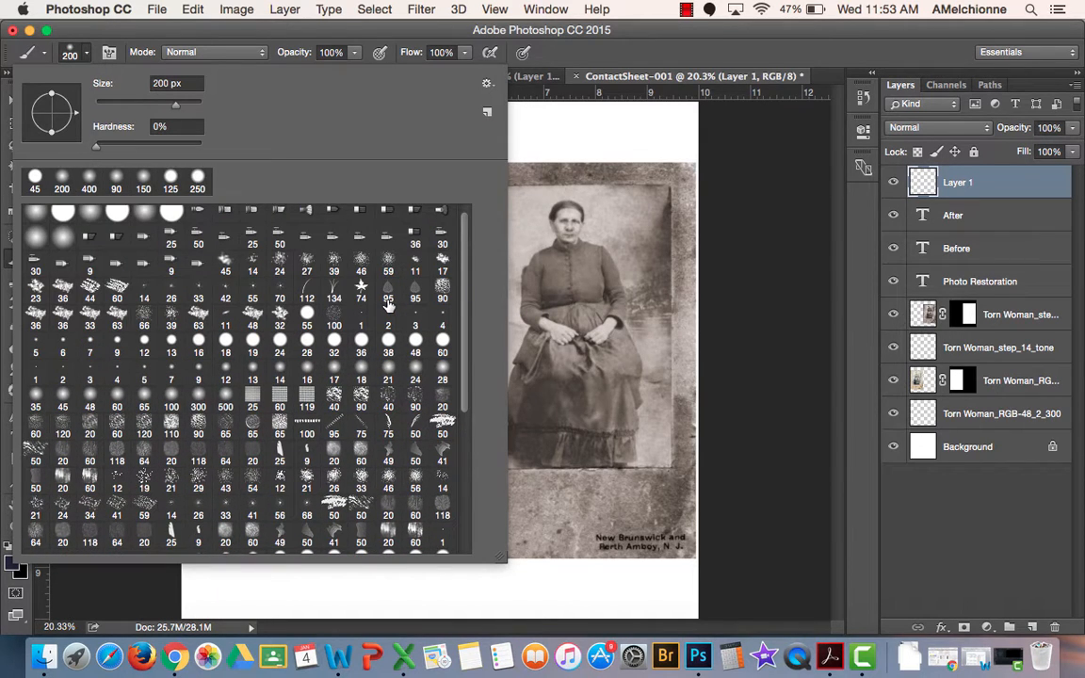
scroll(388, 307, "up", 1)
scroll(388, 307, "down", 9)
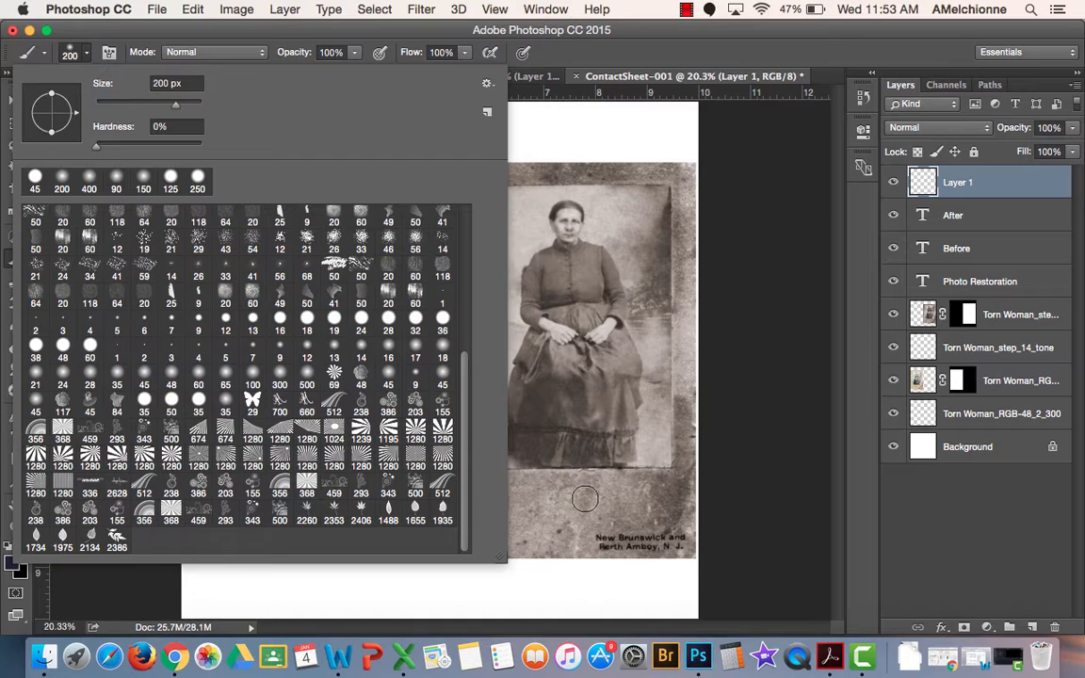
left_click(550, 27)
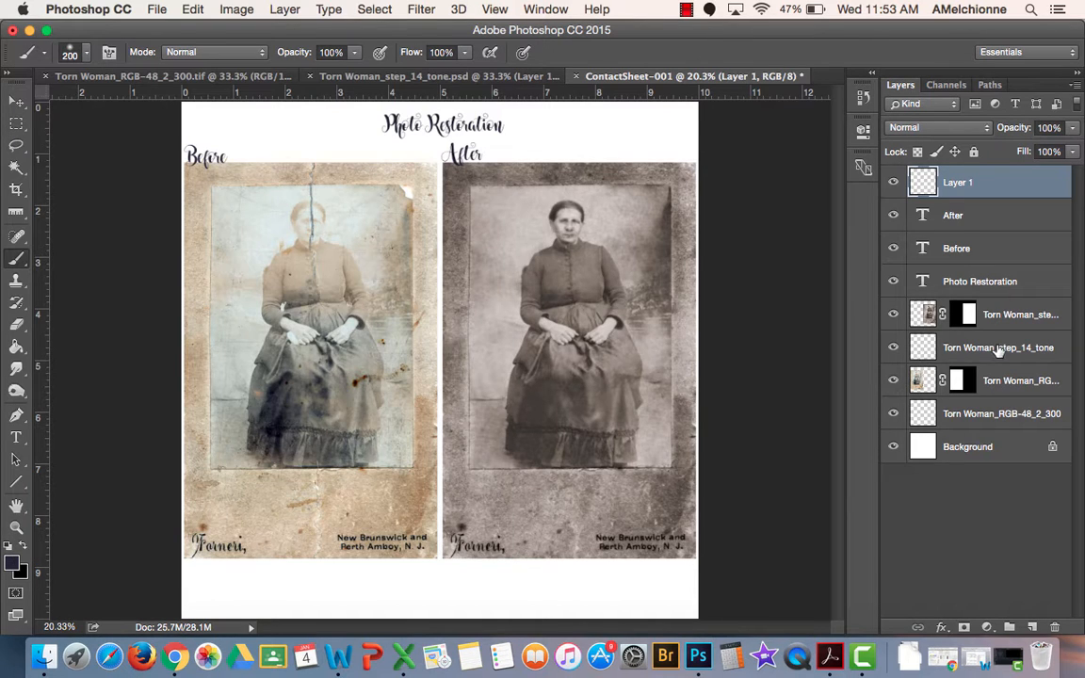
- Add a light purple solid color fill layer directly above the Background layer
left_click(988, 458)
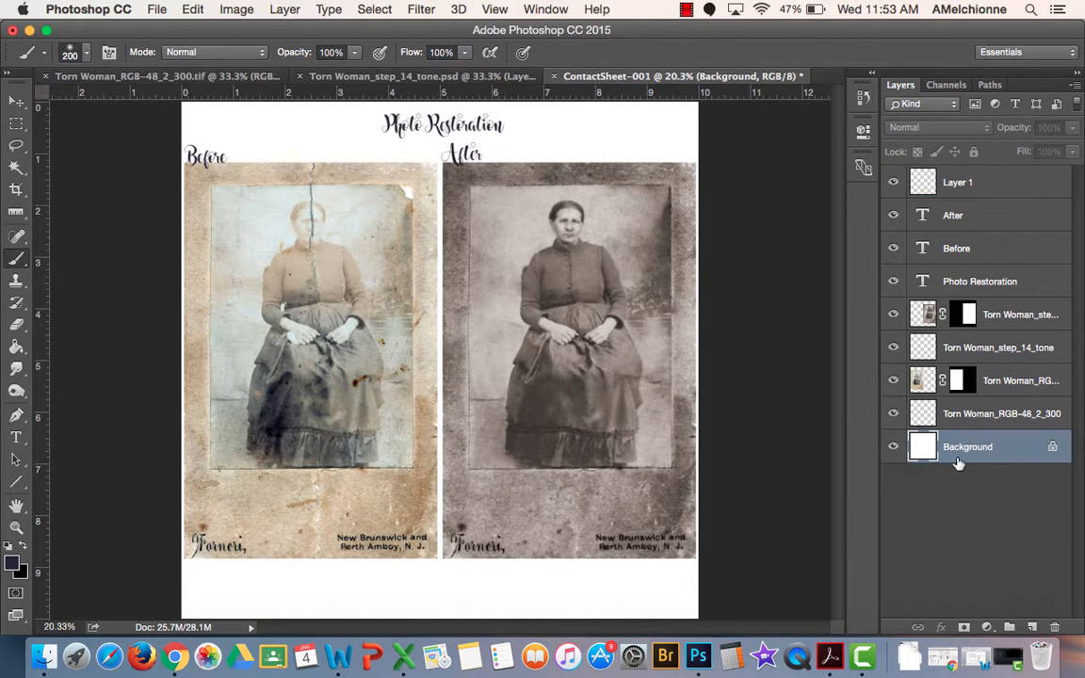
left_click(988, 628)
left_click(1001, 338)
mouse_move(403, 313)
left_mouse_down()
mouse_move(477, 181)
mouse_move(369, 182)
mouse_move(338, 160)
left_mouse_up()
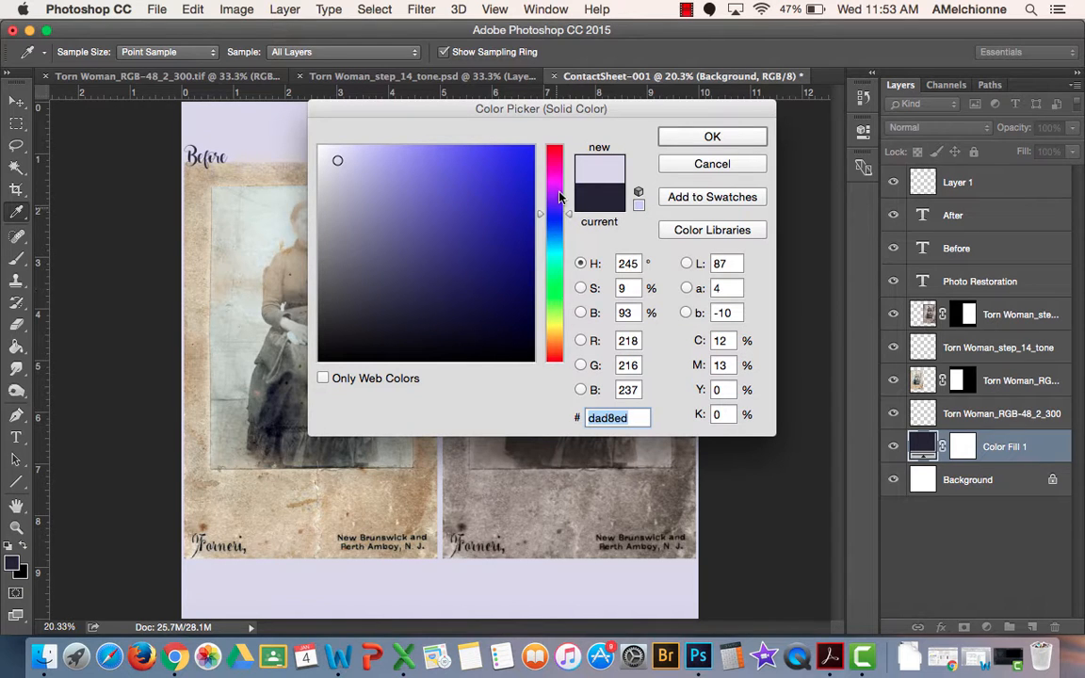
left_click_drag(559, 197, 559, 171)
left_click(391, 163)
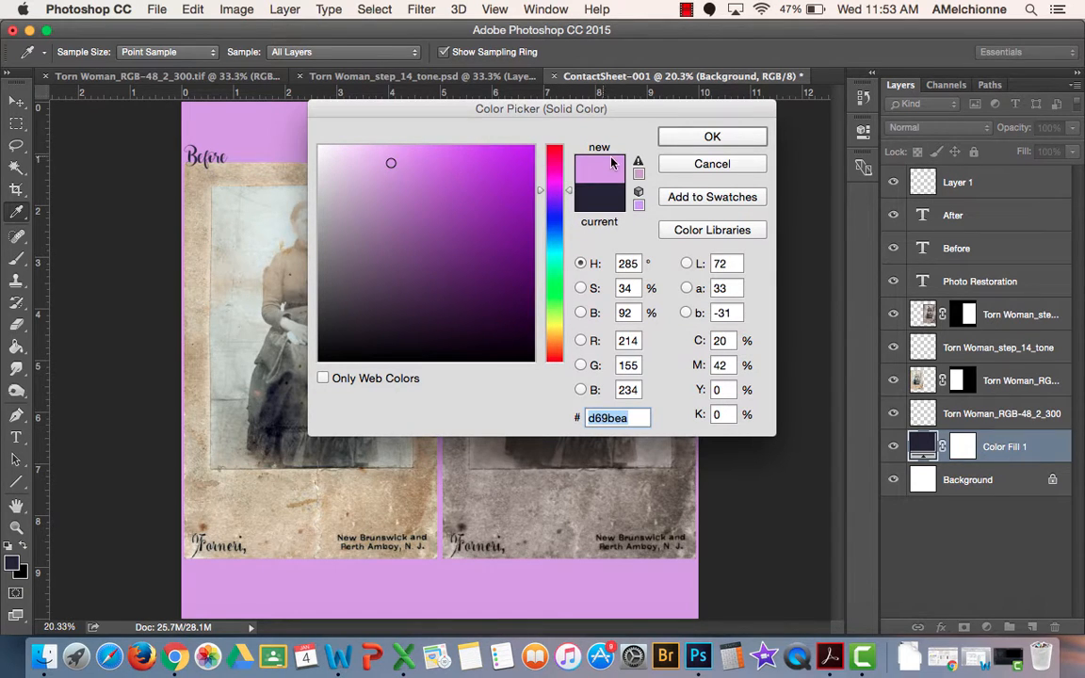
left_click(376, 174)
left_click(675, 139)
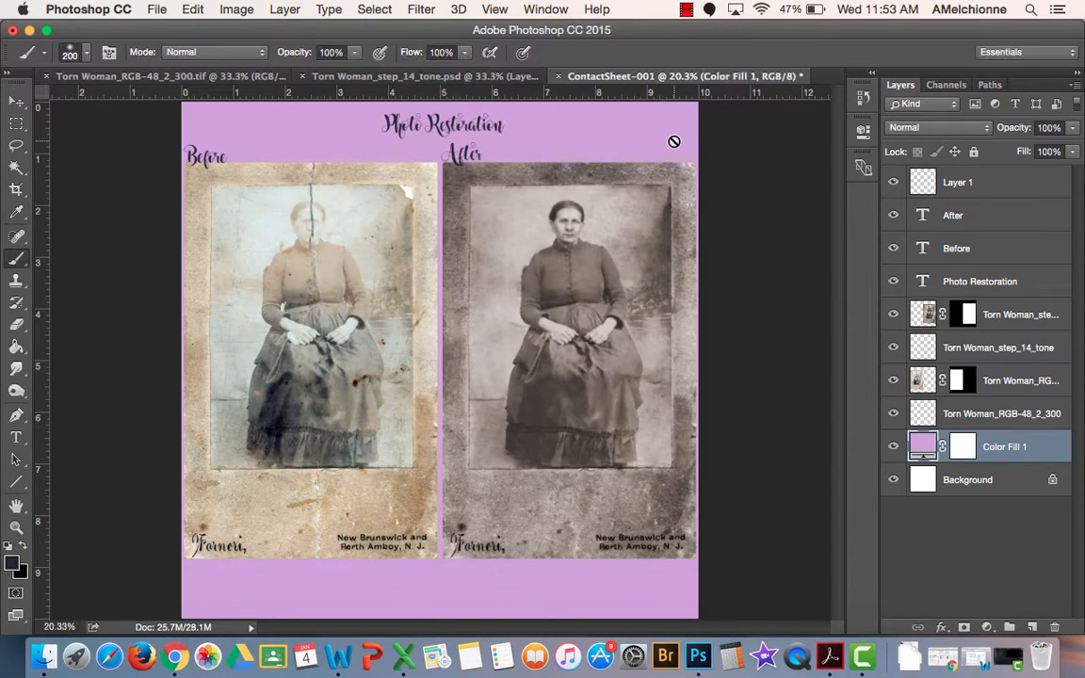
- Enable a Drop Shadow in the layer style of the original photo's layer, Torn Woman_RGB-48_2_300.tif
left_click(1009, 392)
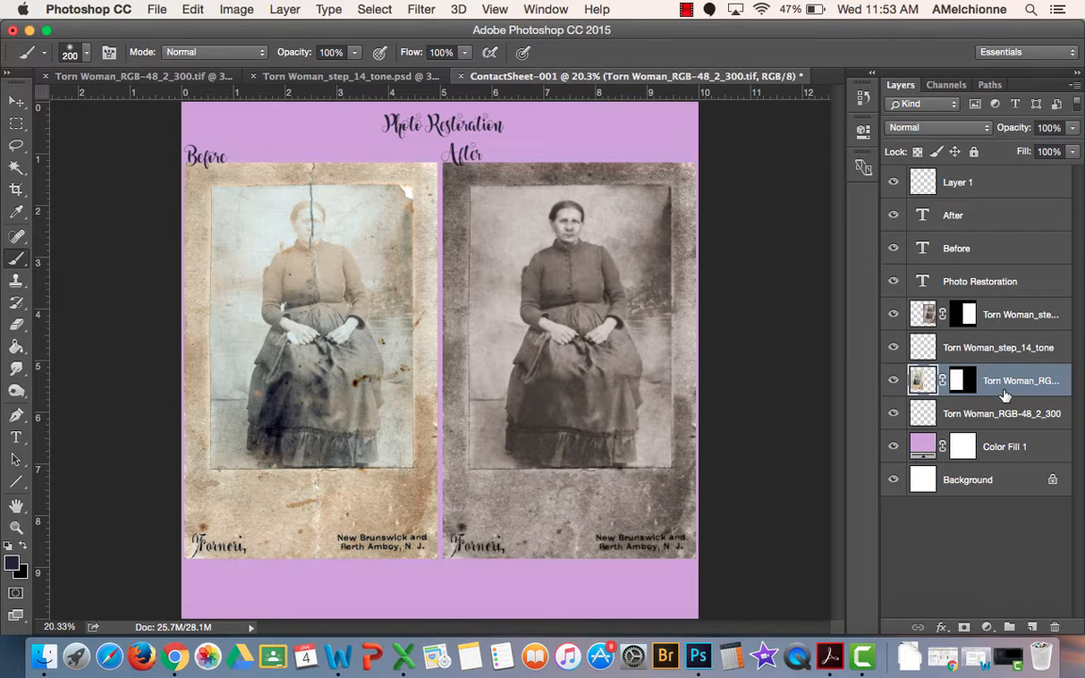
key("space")
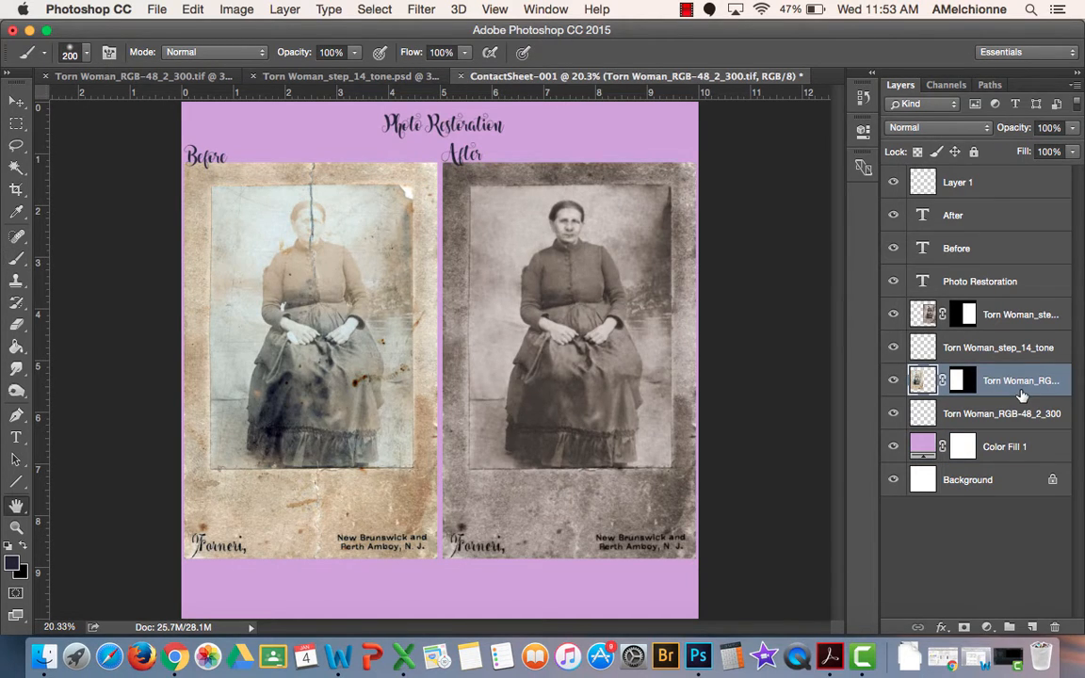
double_click(1022, 396)
left_click_drag(447, 120, 685, 131)
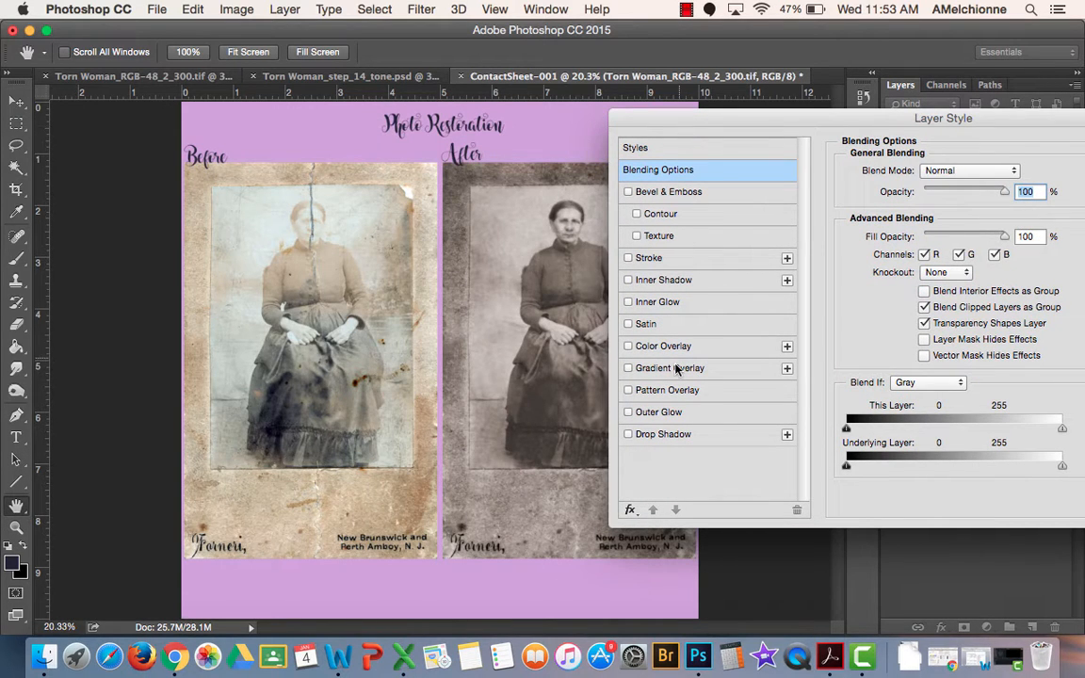
left_click(629, 435)
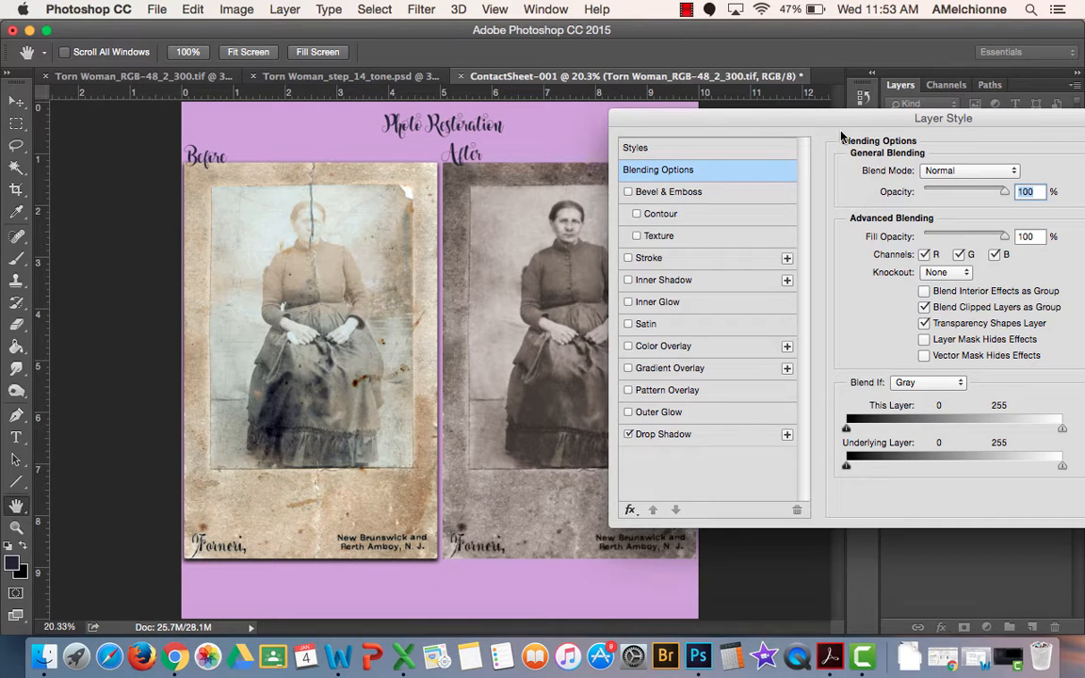
- Add a white 59 px stroke positioned Inside to the original photo's layer style
left_click_drag(841, 131, 637, 162)
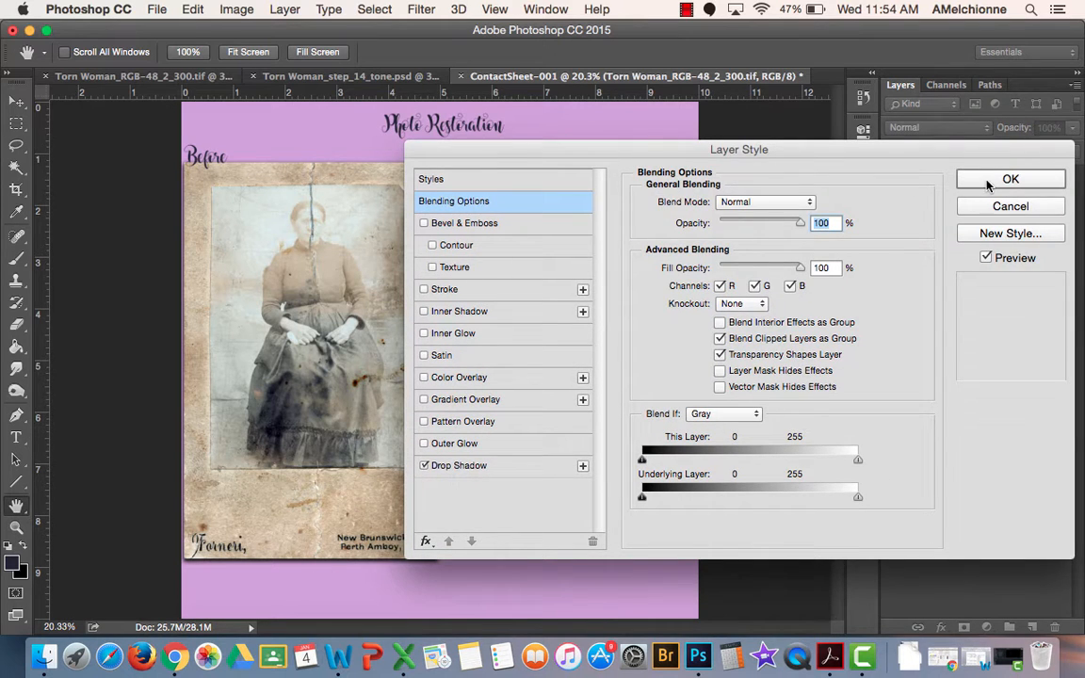
left_click(432, 288)
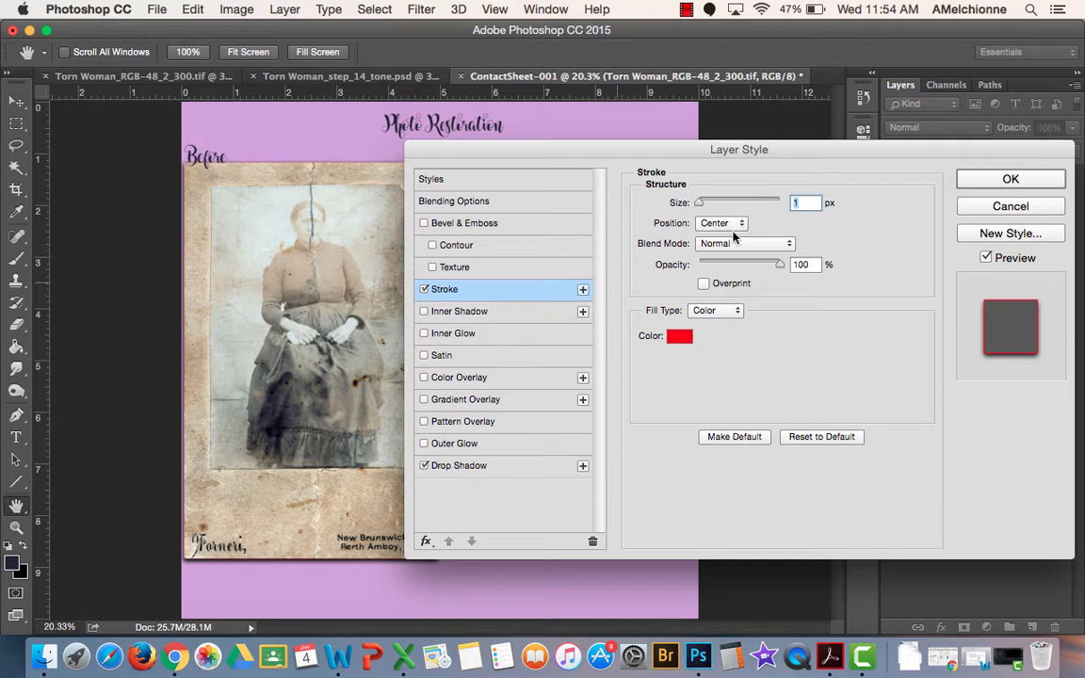
left_click(679, 336)
left_click(463, 155)
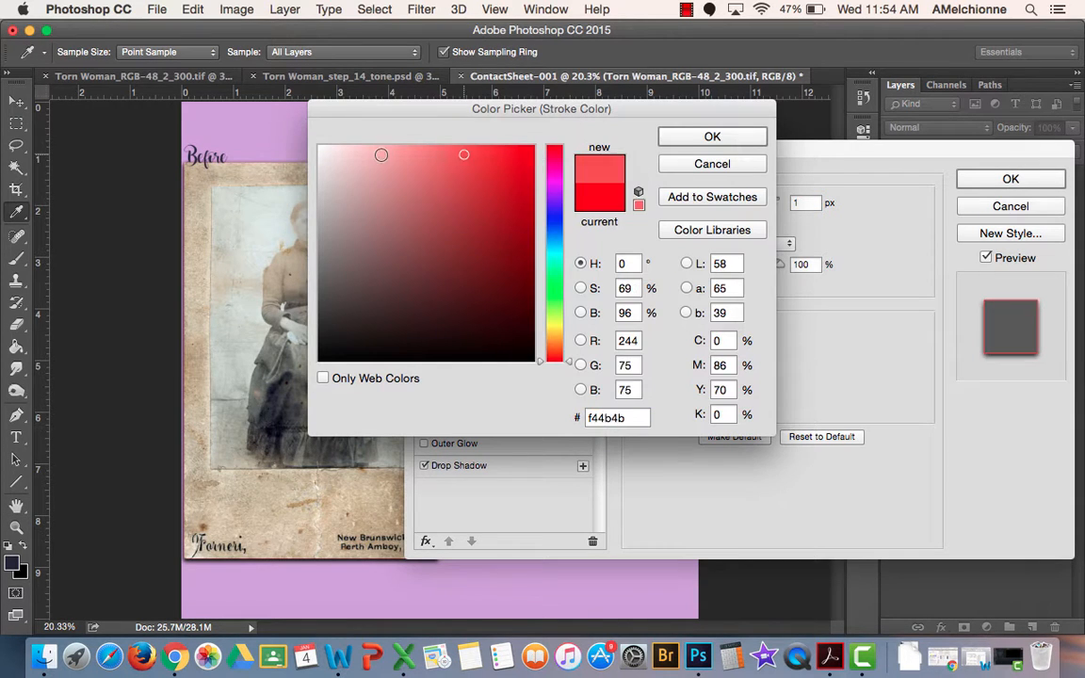
left_click_drag(463, 155, 319, 147)
left_click(713, 137)
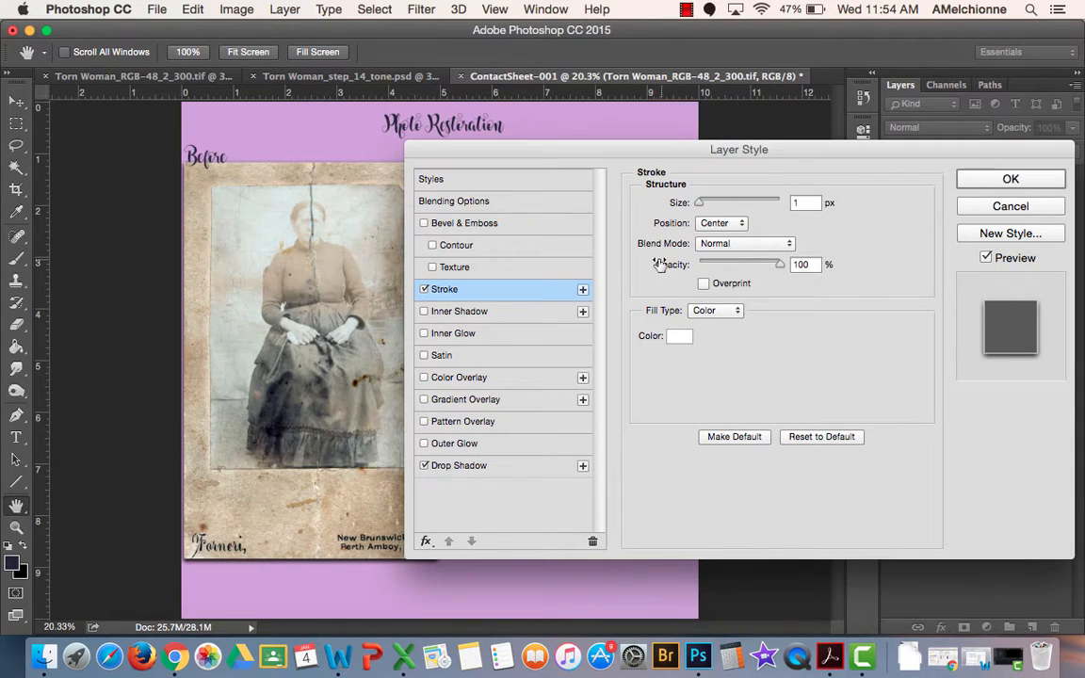
left_click(716, 223)
left_click(713, 211)
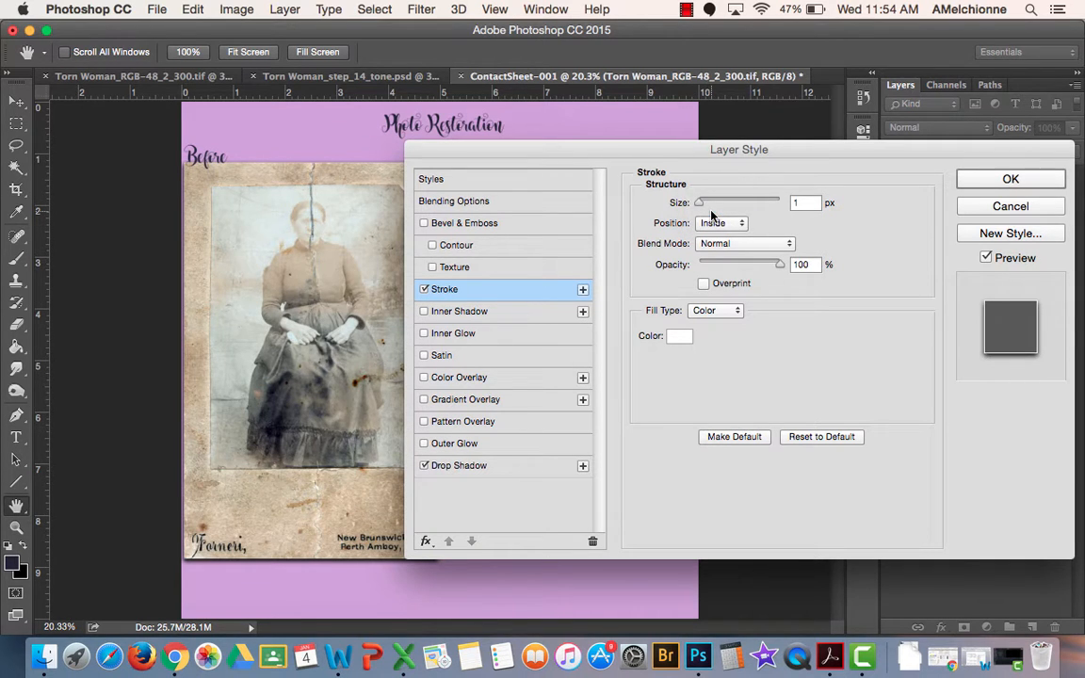
left_click_drag(768, 149, 743, 150)
mouse_move(695, 208)
left_mouse_down()
mouse_move(708, 208)
mouse_move(699, 208)
left_mouse_up()
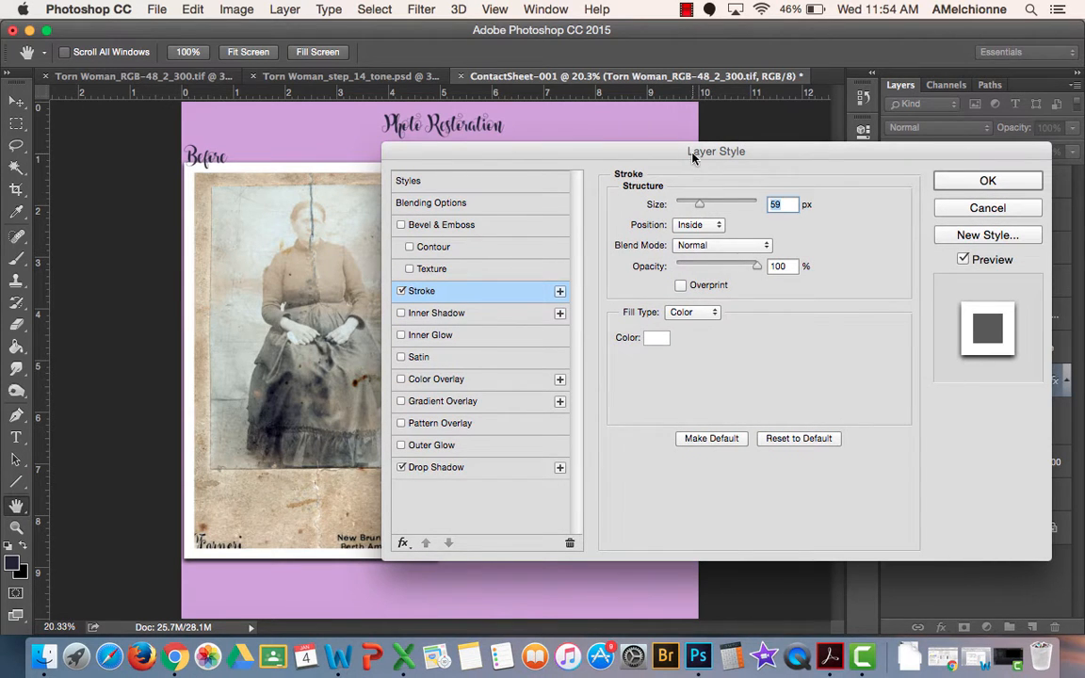
- Try the Center and Outside positions for the original photo's white stroke
mouse_move(694, 156)
left_mouse_down()
mouse_move(845, 260)
mouse_move(896, 202)
mouse_move(700, 119)
mouse_move(641, 116)
left_mouse_up()
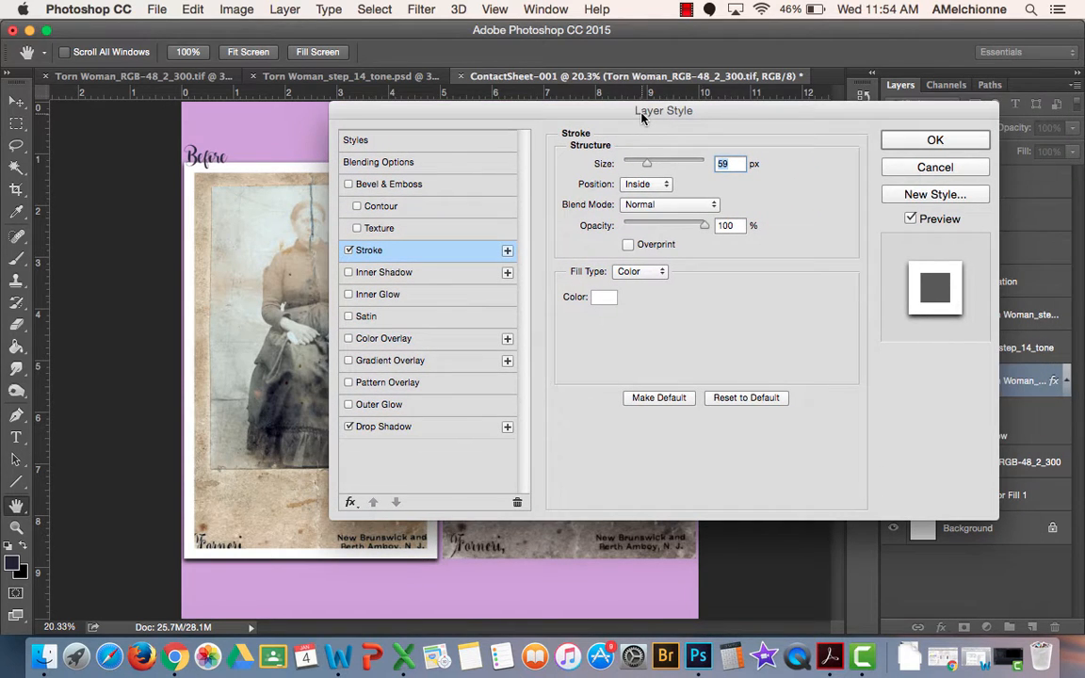
left_click(650, 184)
left_click(640, 197)
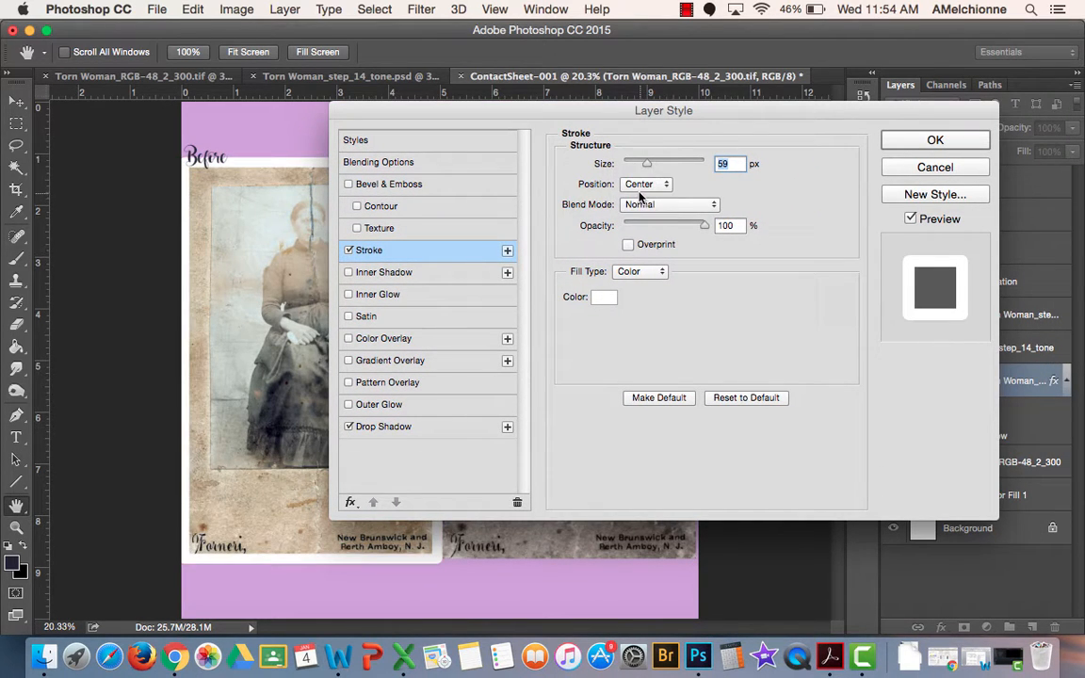
left_click(642, 184)
left_click(644, 159)
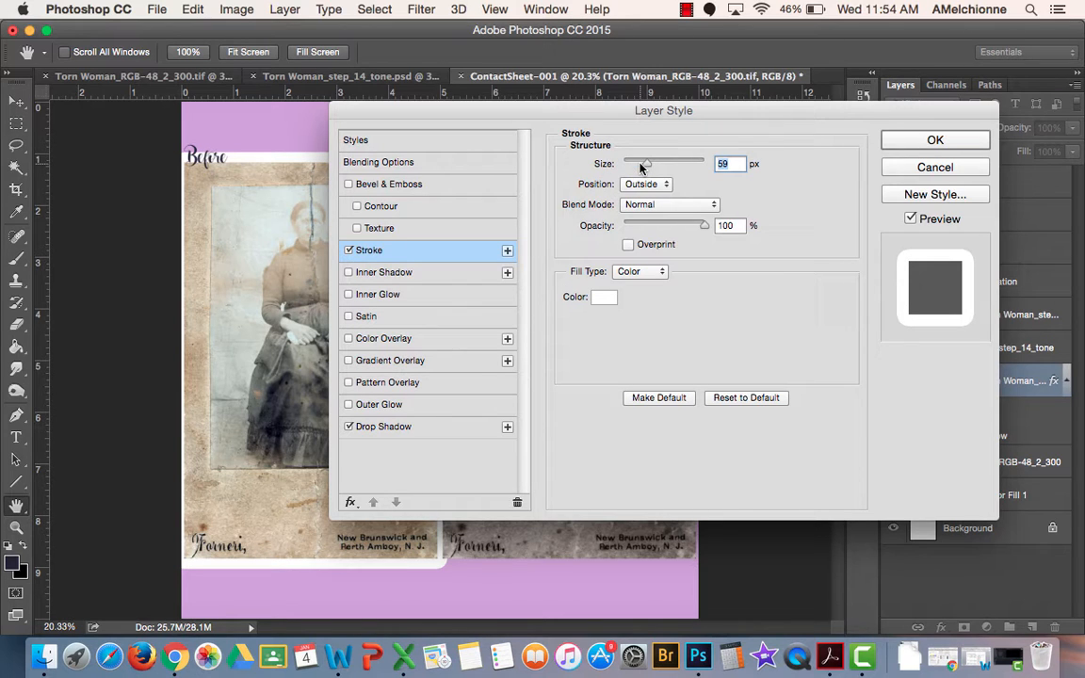
left_click_drag(672, 109, 923, 111)
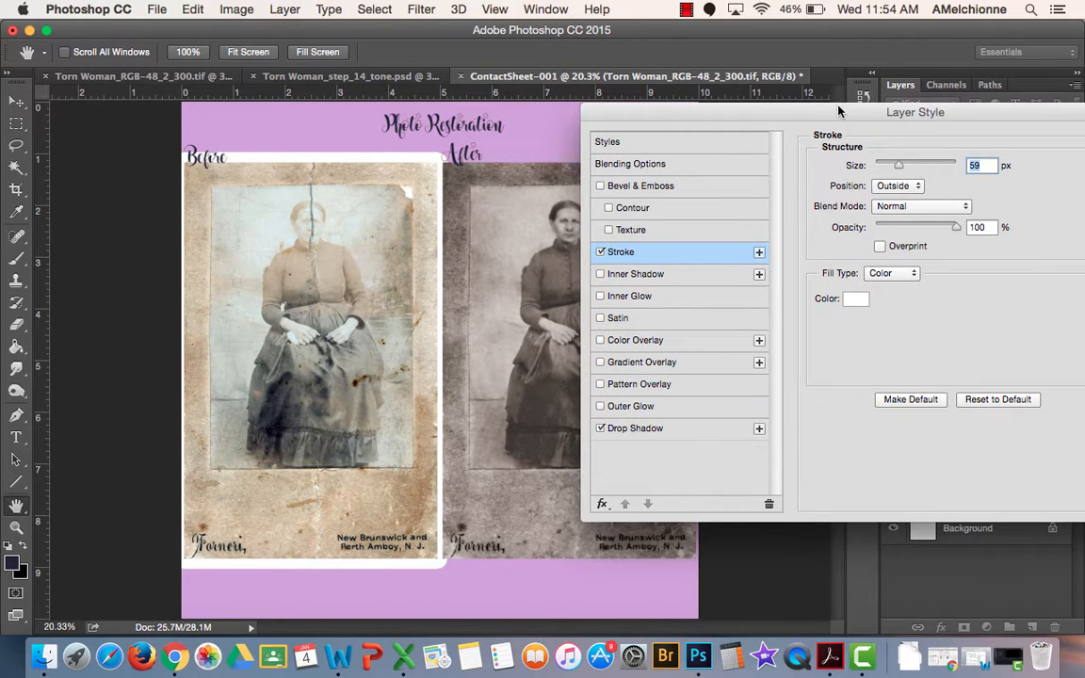
- Set the original photo's stroke to 54 px with position Inside and apply the layer style
left_click_drag(838, 111, 636, 120)
mouse_move(701, 177)
left_mouse_down()
mouse_move(686, 177)
mouse_move(695, 177)
left_mouse_up()
left_click(697, 194)
left_click(704, 209)
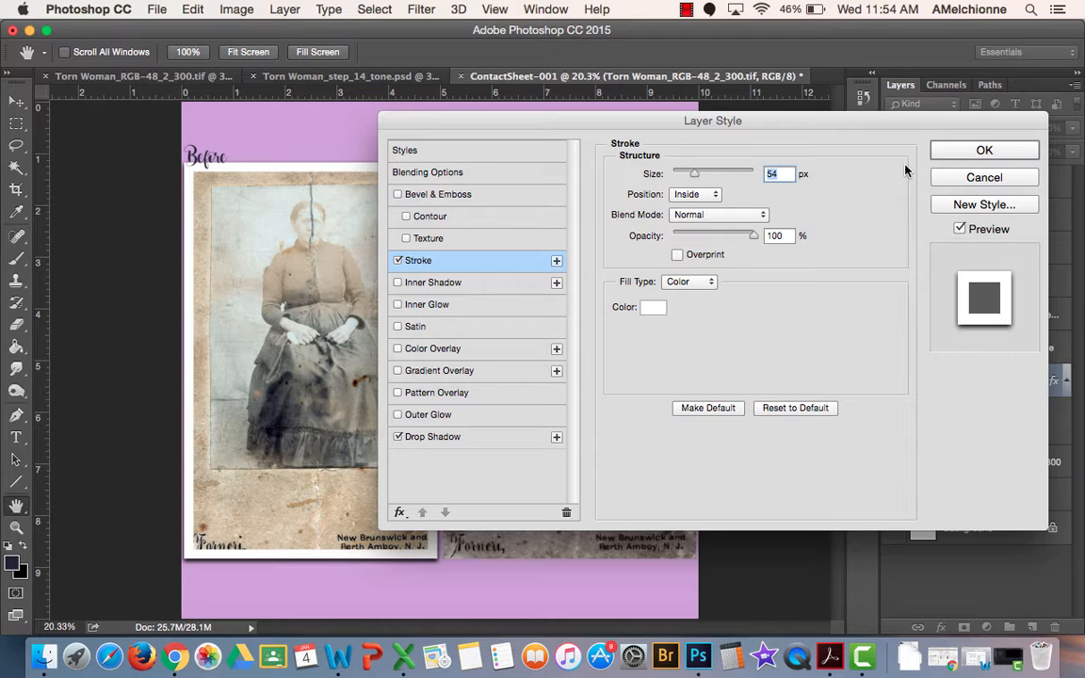
left_click(985, 151)
- Add a Drop Shadow with the existing settings to the restored photo's layer, Torn Woman_step_14_tone.psd
left_click(1010, 318)
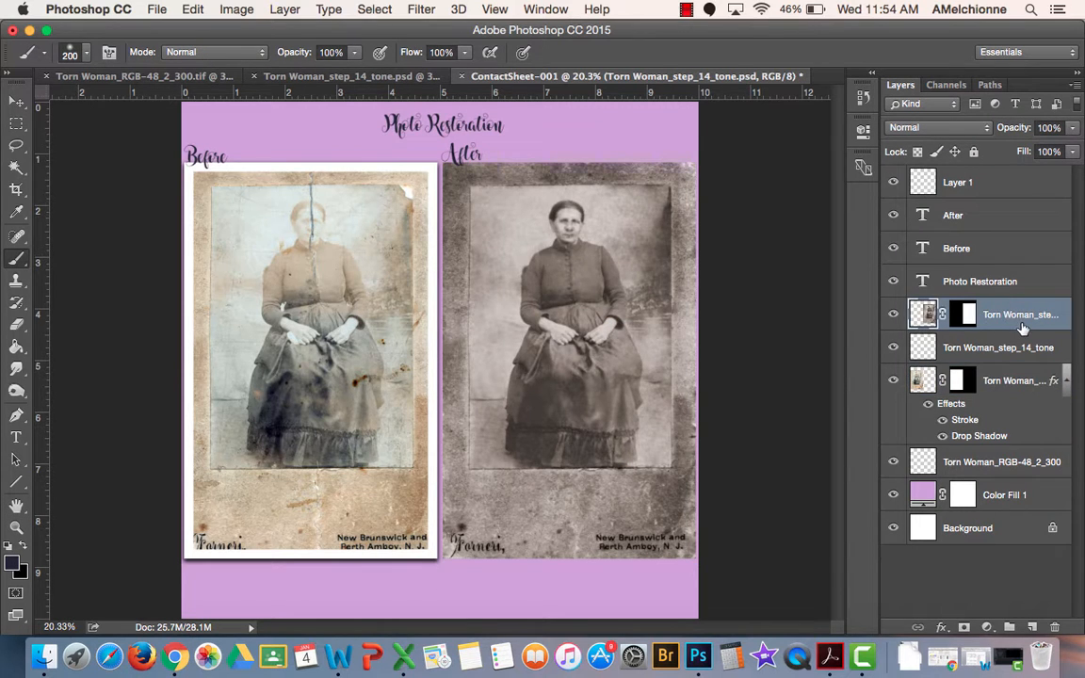
double_click(1021, 327)
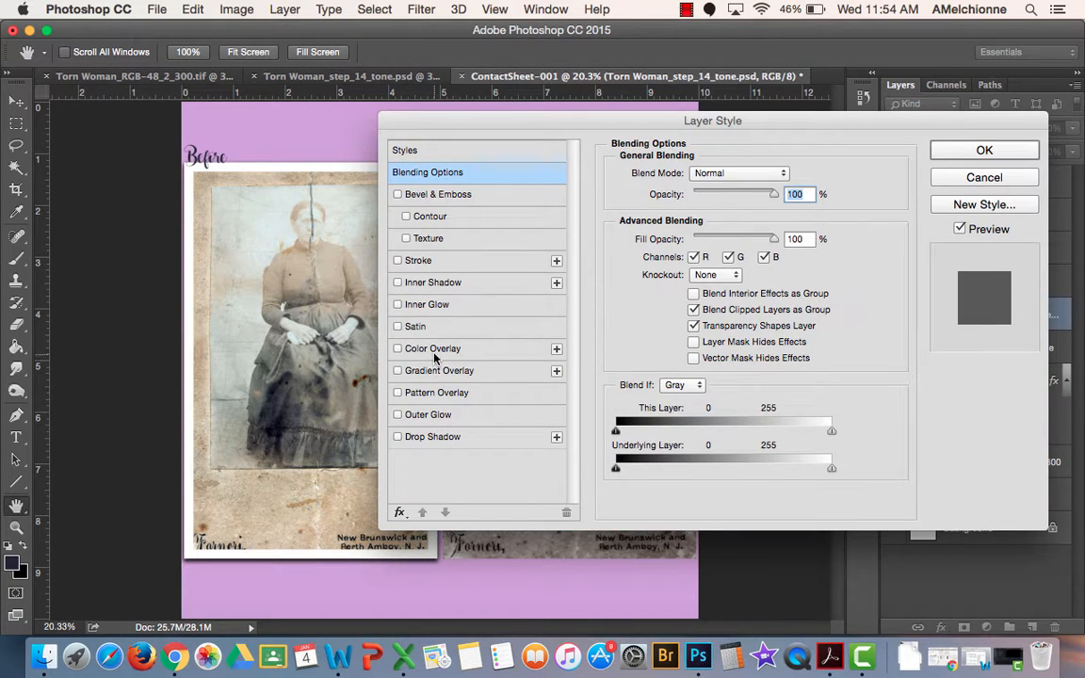
left_click(420, 439)
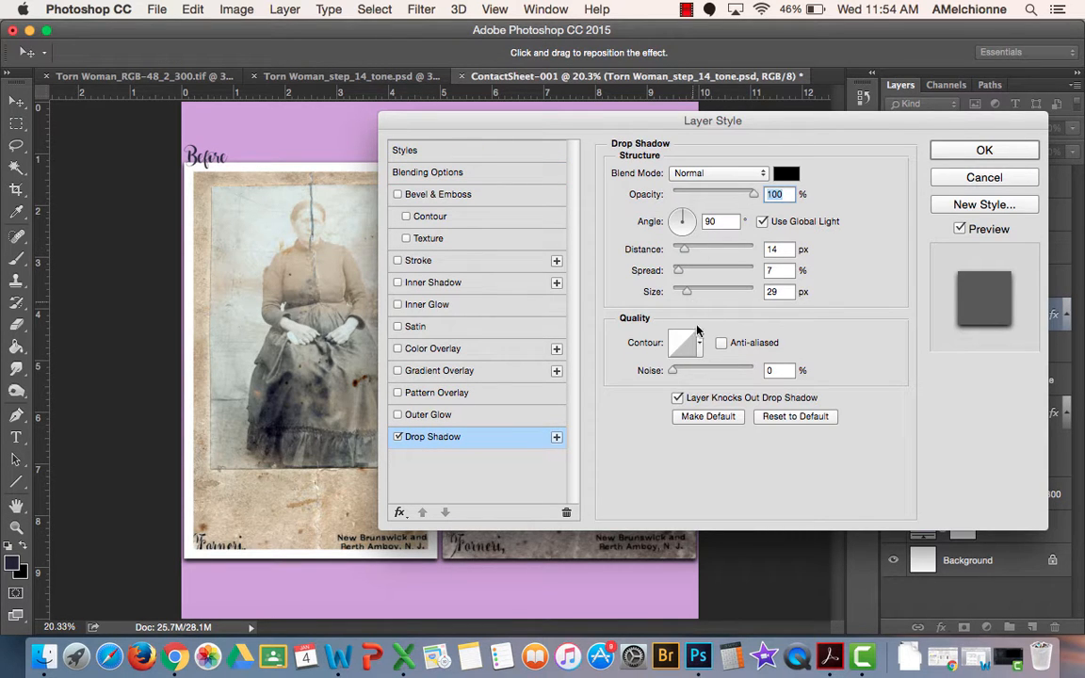
left_click(984, 152)
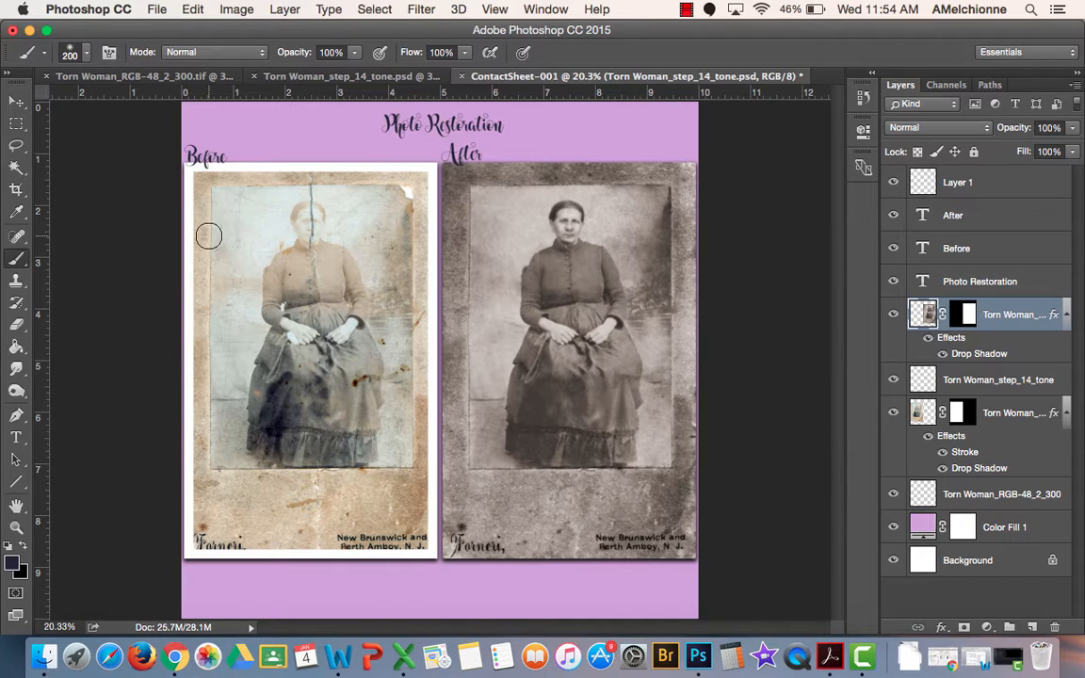
left_click(15, 259)
left_click(157, 8)
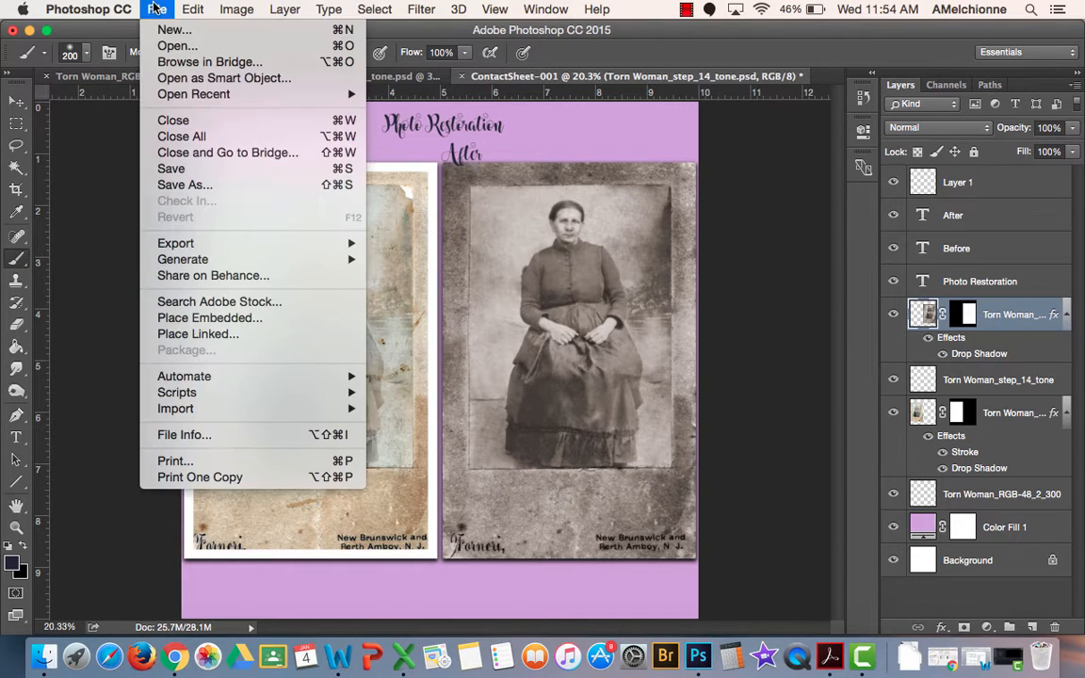
left_click(174, 184)
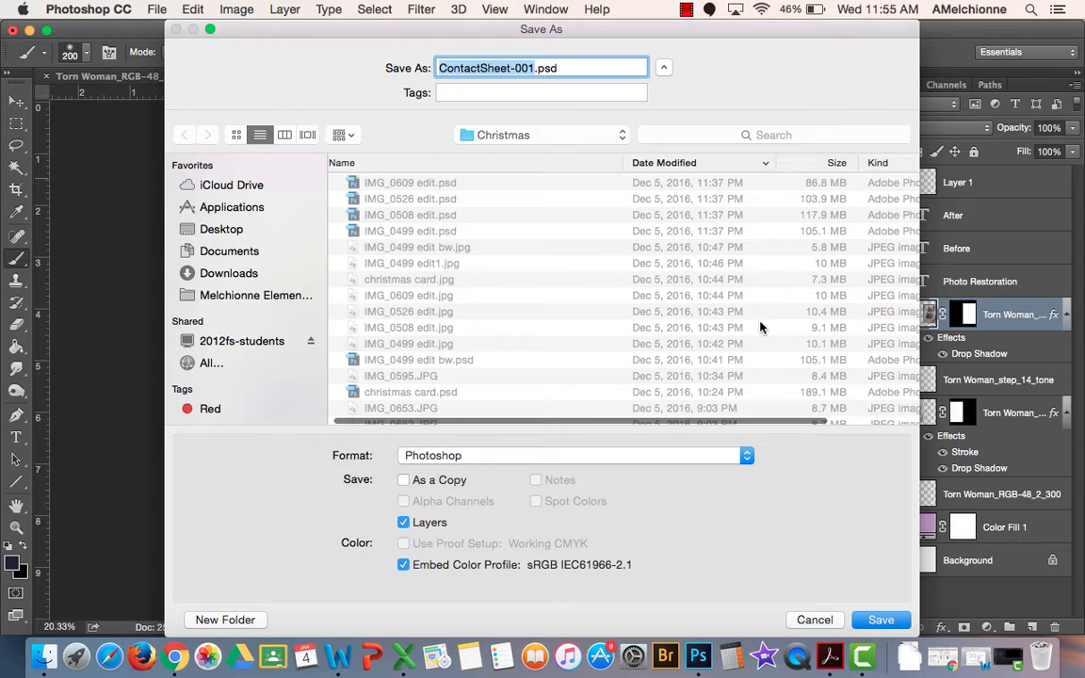
left_click(816, 621)
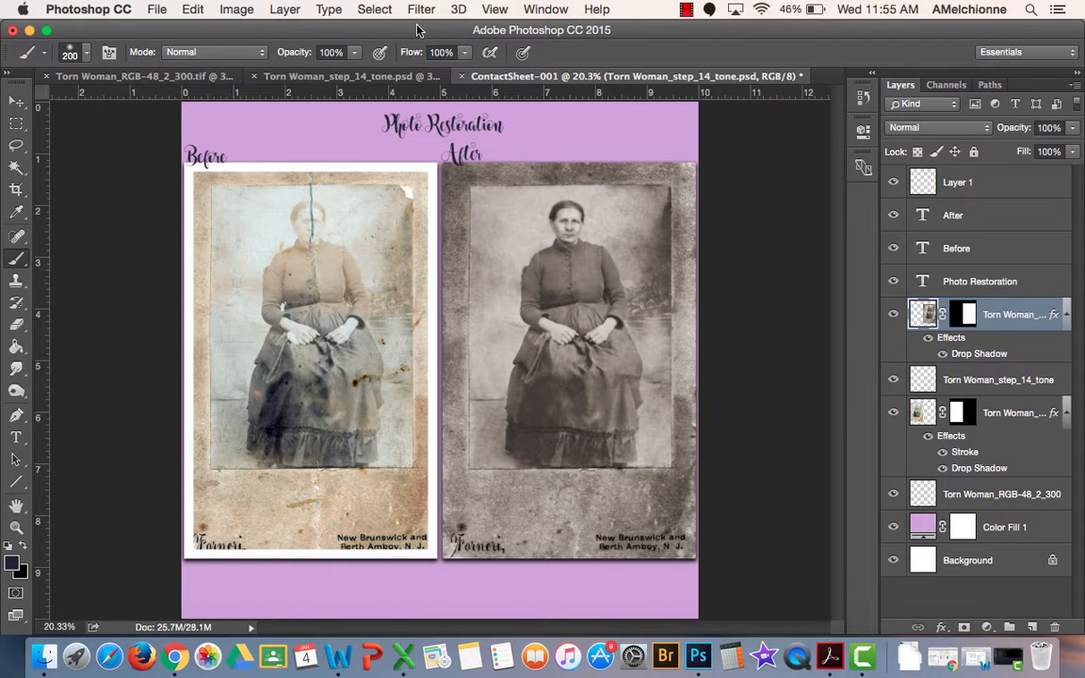
- Crop Torn Woman_step_14_tone.psd to the inner portrait, cutting off the card border and the printed studio text
left_click(319, 83)
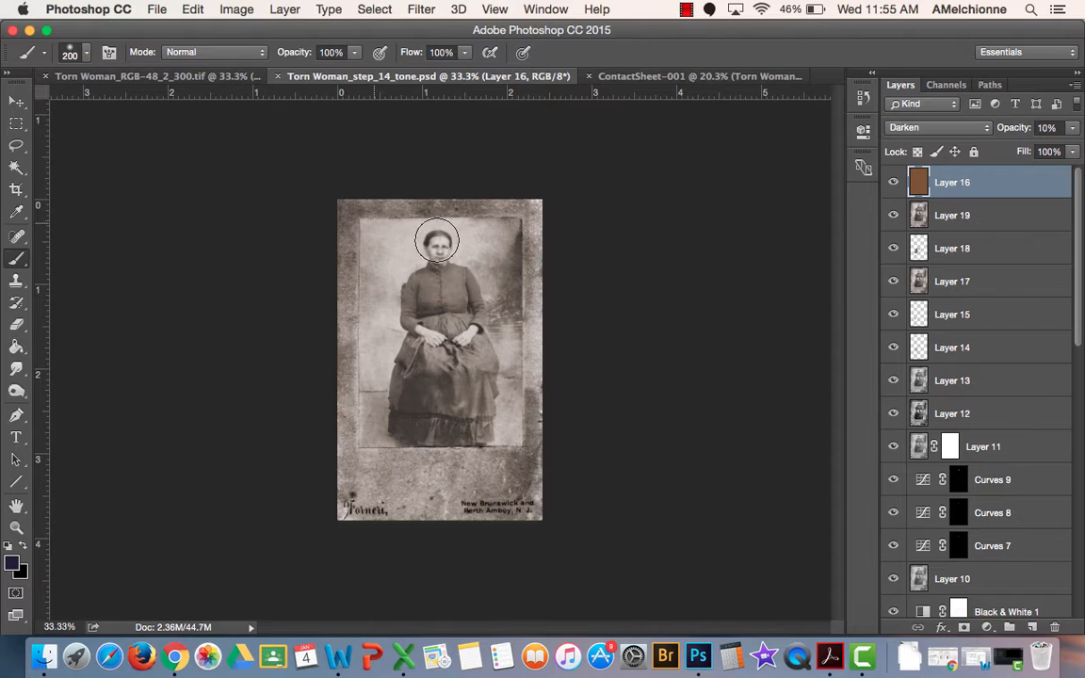
left_click(16, 188)
mouse_move(535, 201)
left_mouse_down()
mouse_move(520, 201)
mouse_move(527, 209)
left_mouse_up()
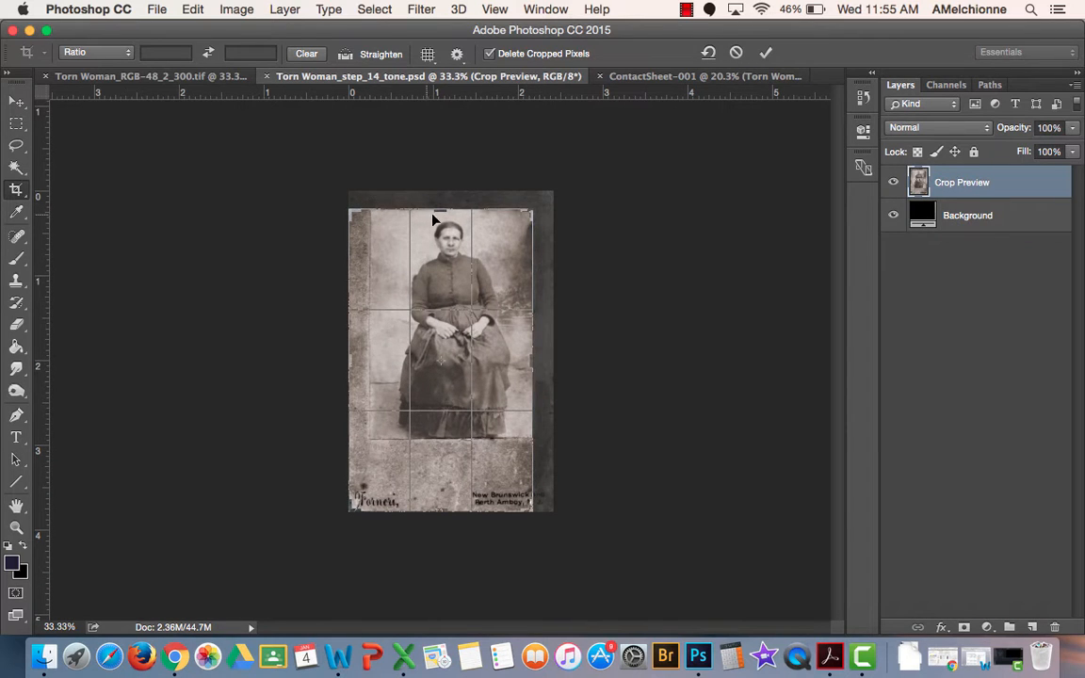
left_click_drag(440, 214, 439, 212)
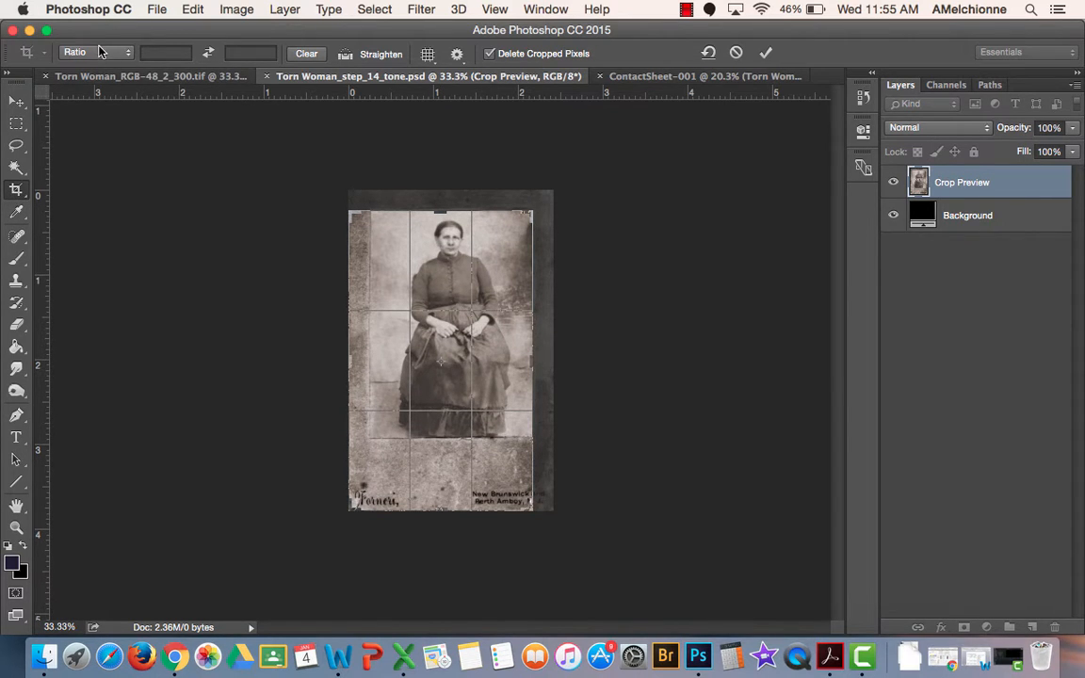
left_click(101, 51)
left_click(131, 62)
left_click(161, 54)
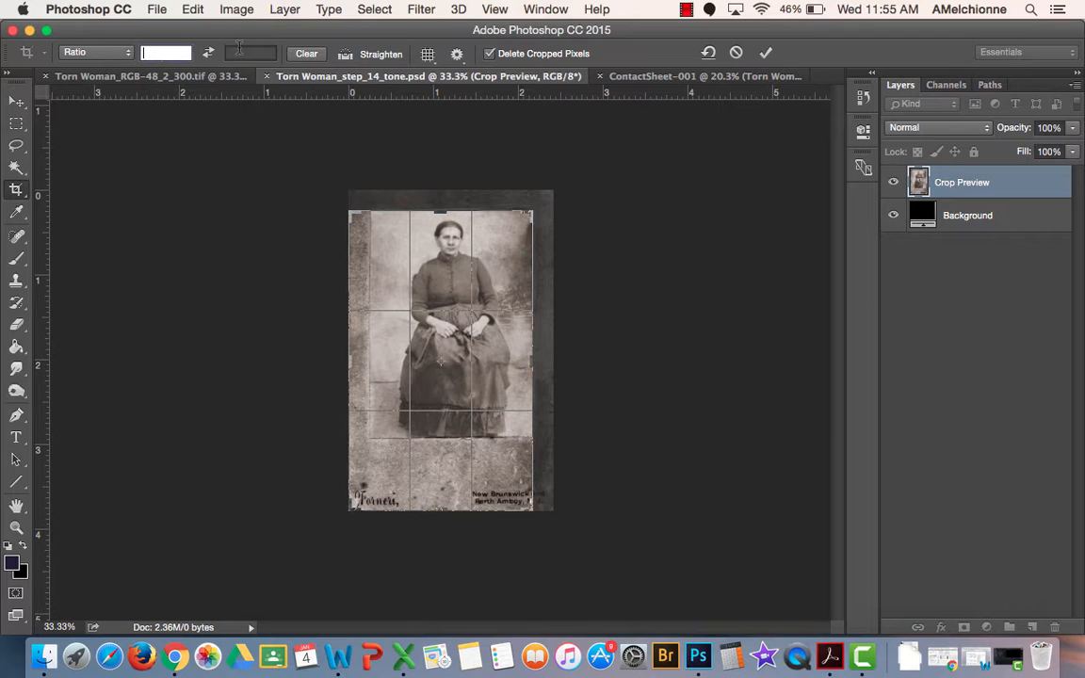
key("Tab")
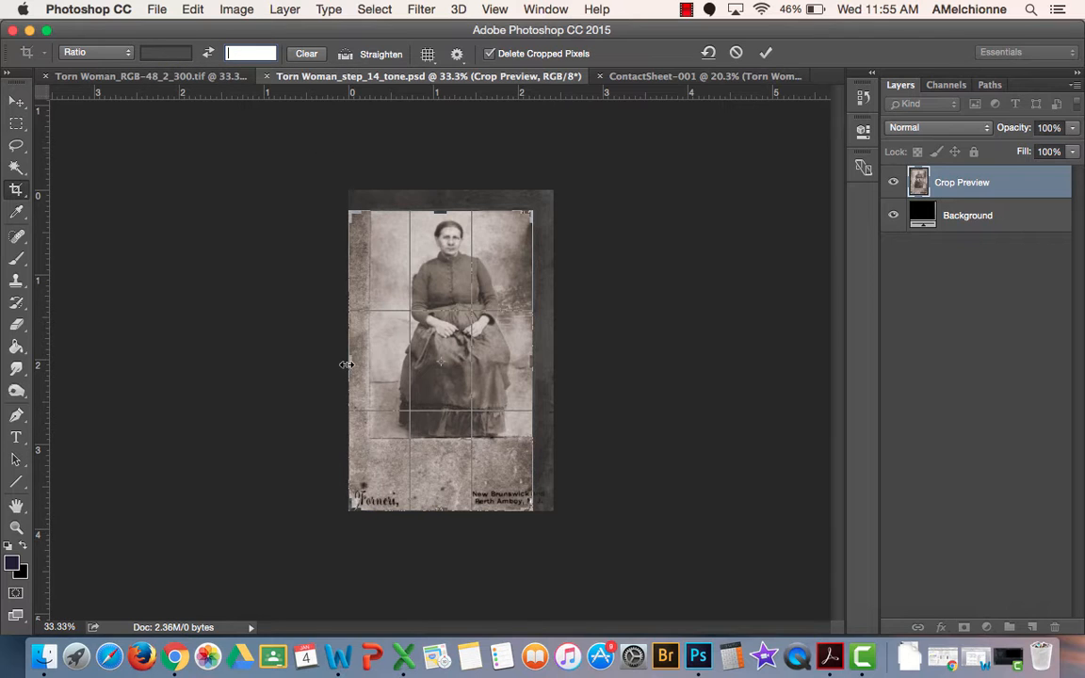
left_click_drag(350, 359, 358, 358)
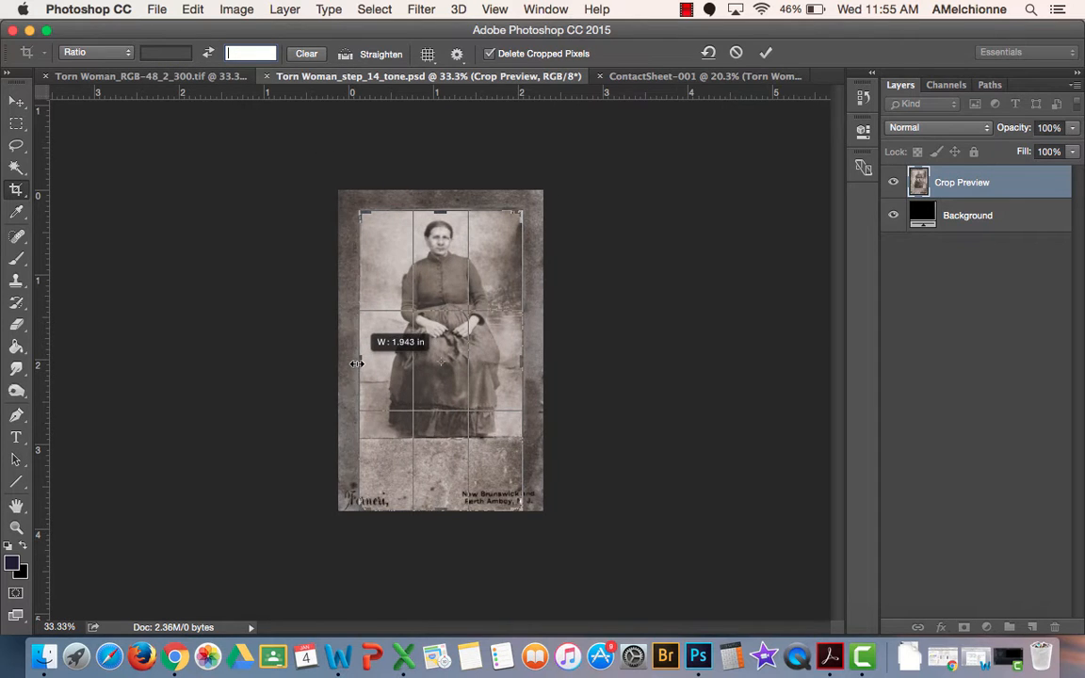
left_click_drag(448, 509, 440, 471)
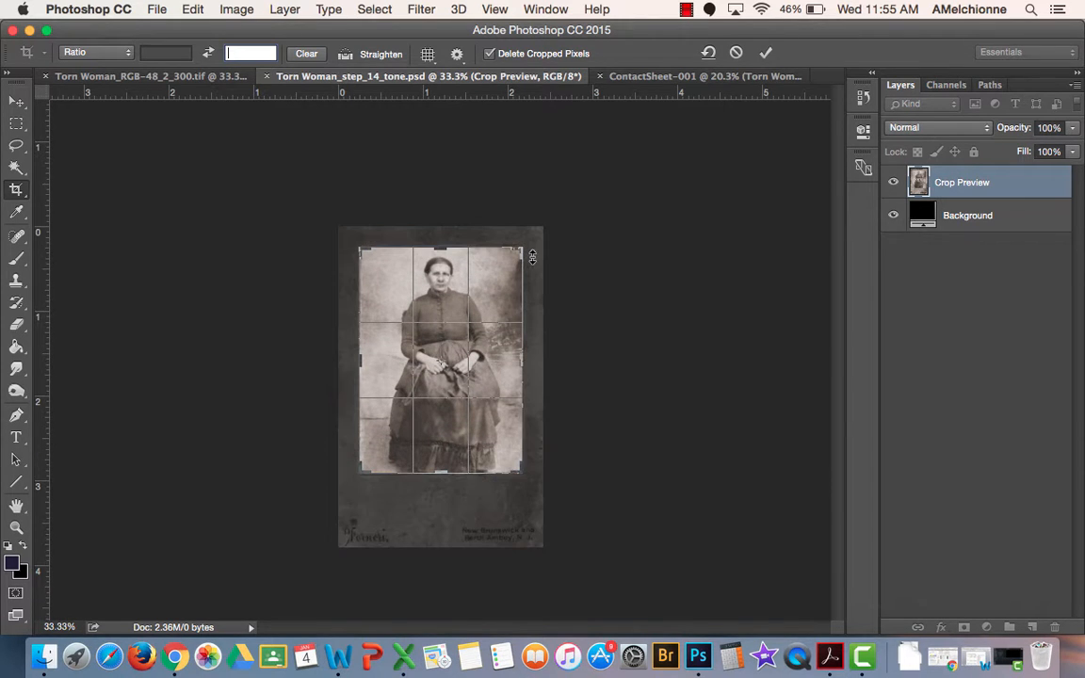
mouse_move(540, 229)
left_mouse_down()
mouse_move(538, 214)
mouse_move(543, 224)
left_mouse_up()
left_click(765, 53)
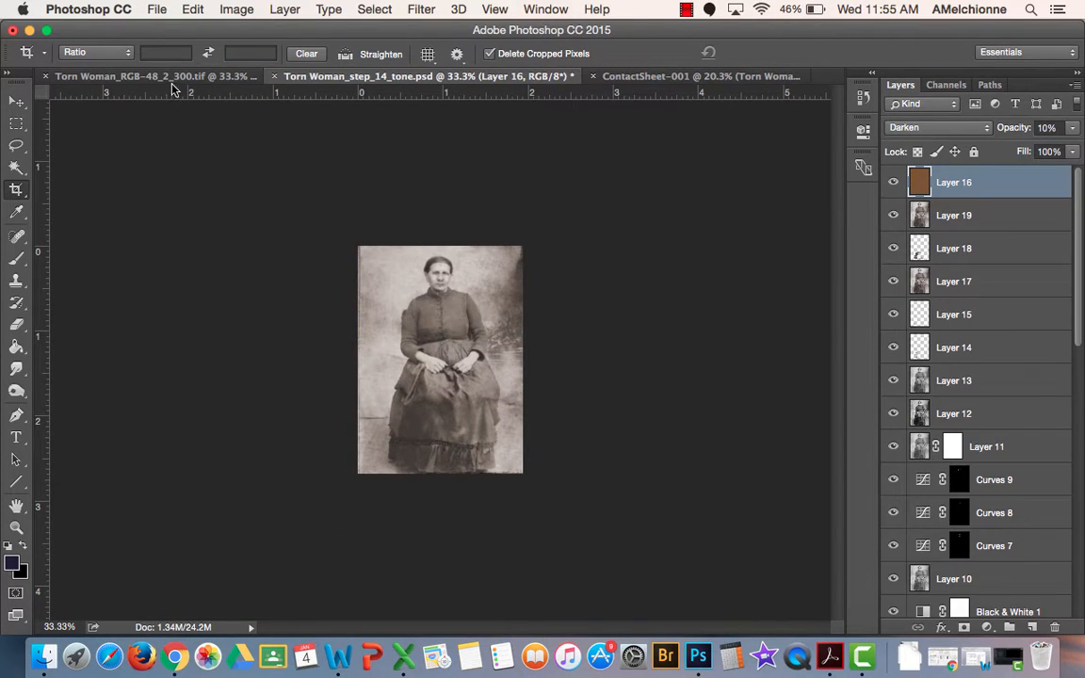
- Crop the original photo, Torn Woman_RGB-48_2_300.tif, to the same inner portrait area without the card border
left_click(169, 79)
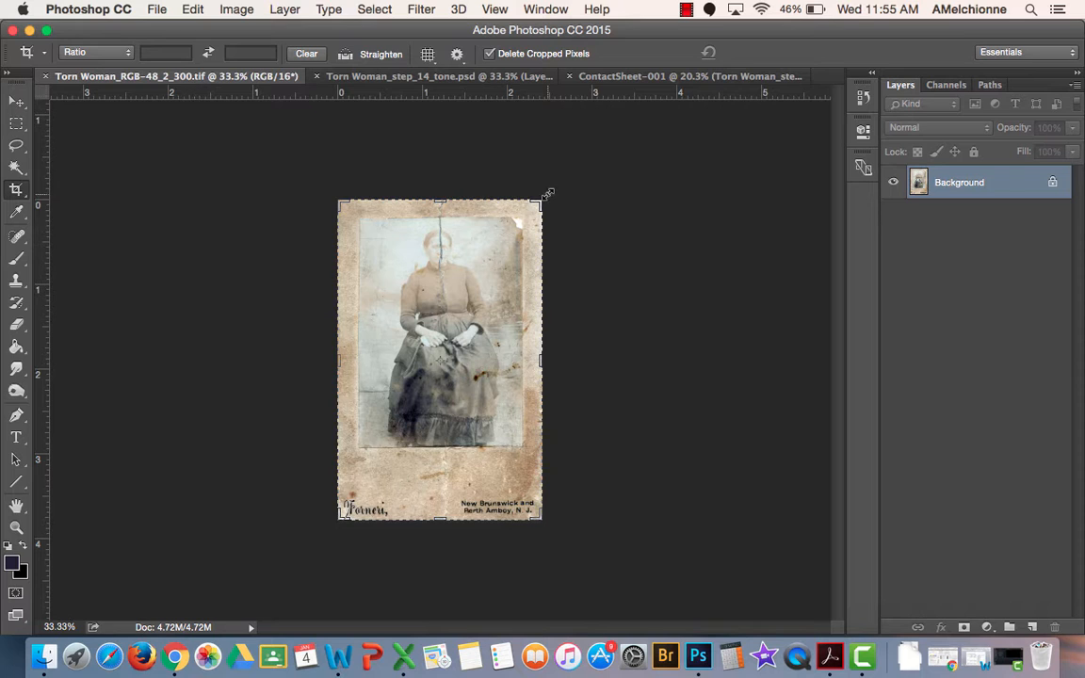
left_click_drag(539, 202, 528, 210)
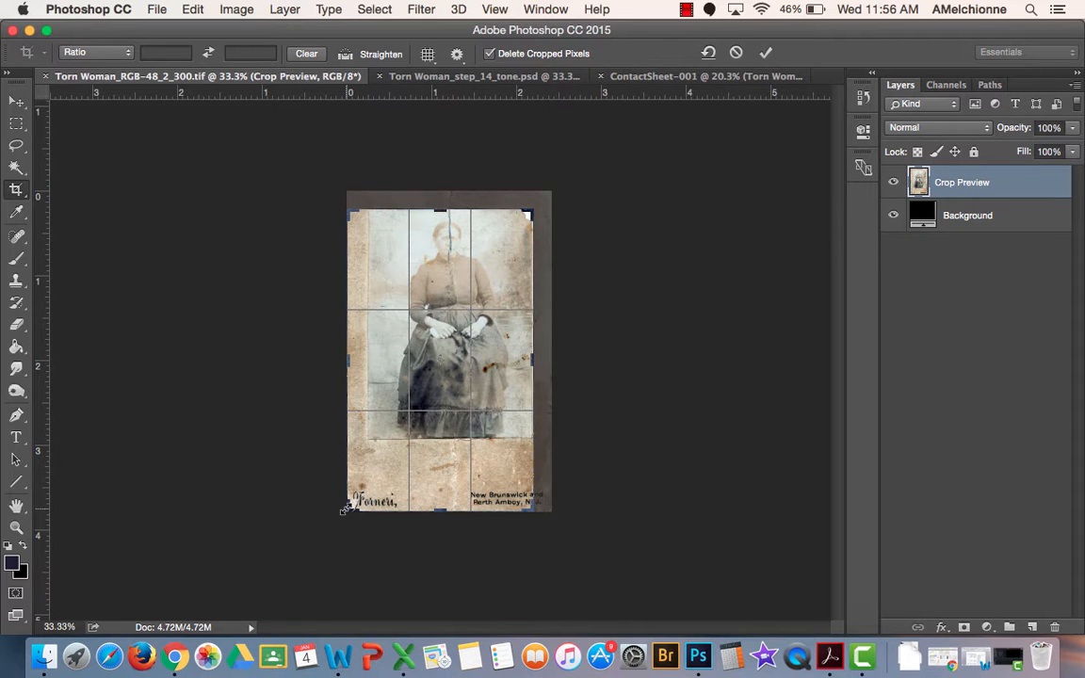
left_click_drag(349, 509, 358, 471)
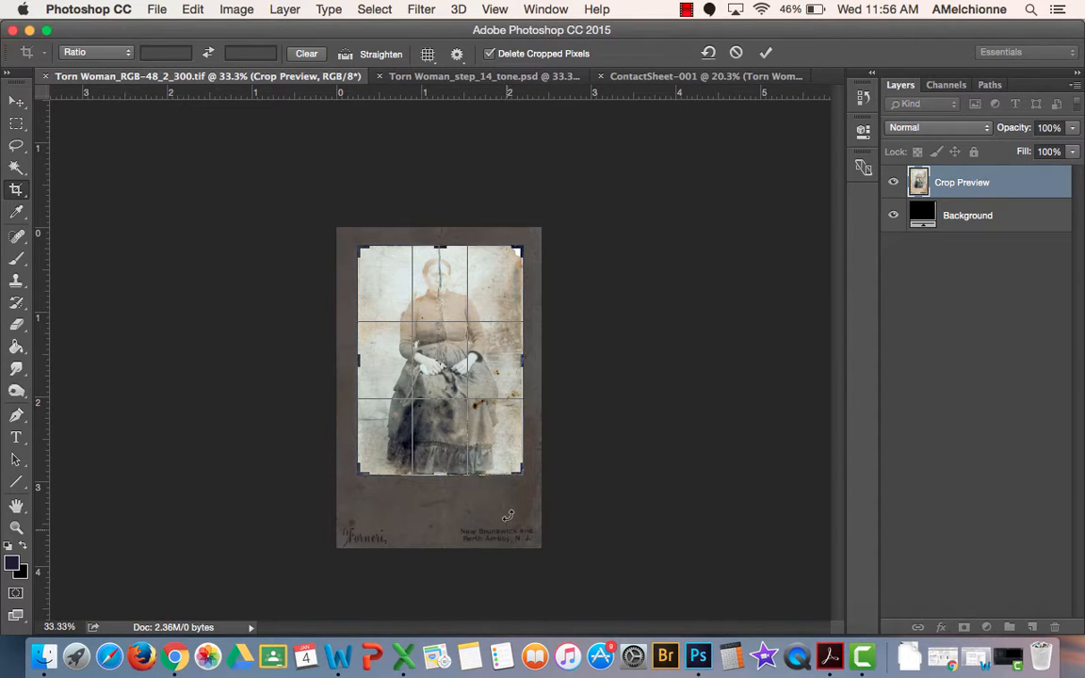
left_click(767, 49)
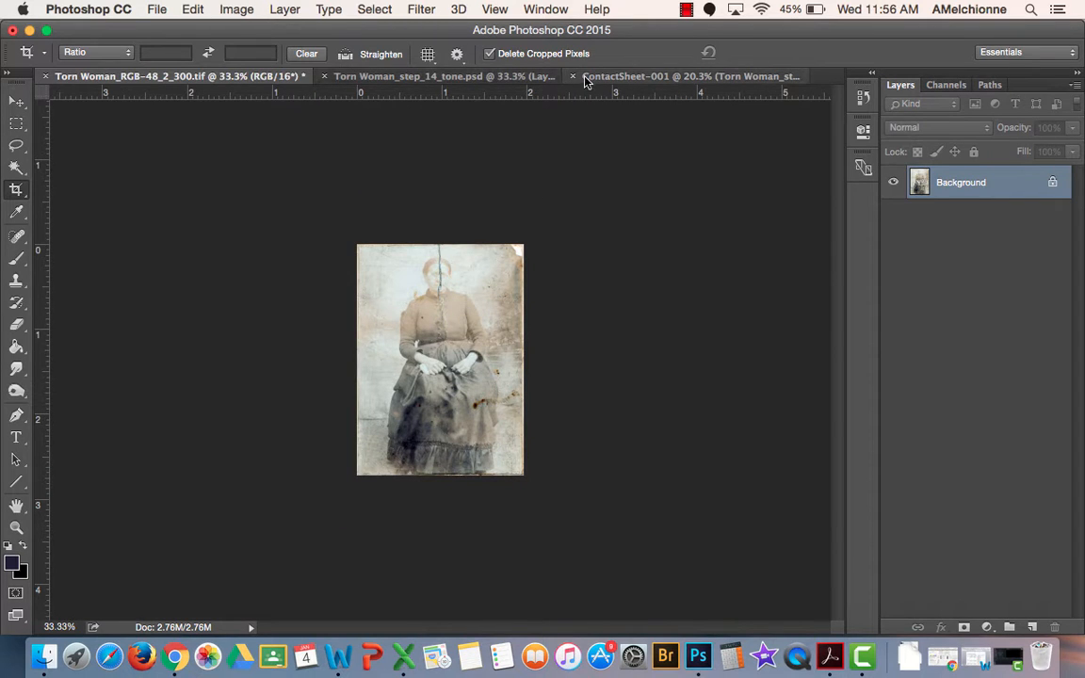
- Generate a Contact Sheet II from the open documents at 10 by 8 inches, 300 pixels/inch, with 2 columns and 1 row
left_click(173, 11)
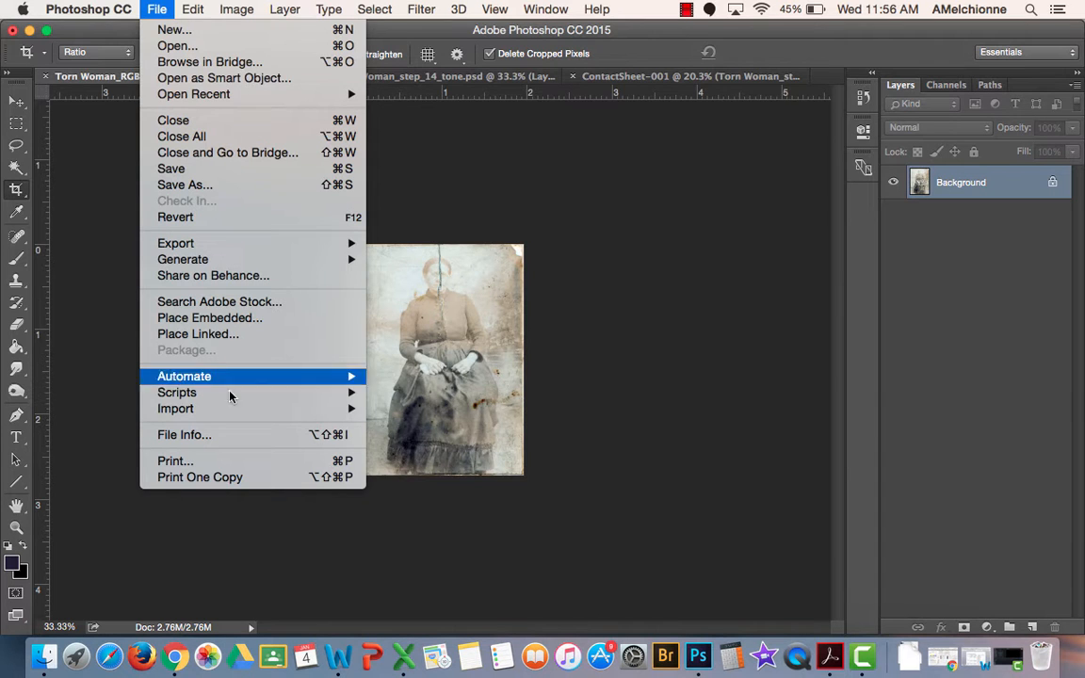
mouse_move(212, 379)
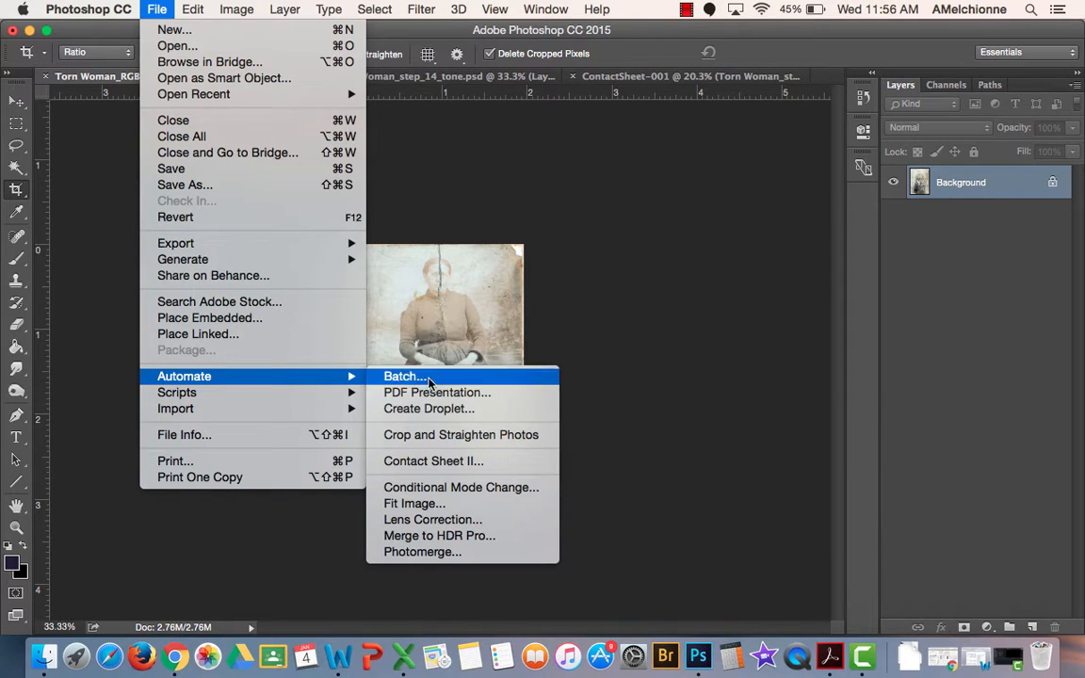
left_click(472, 460)
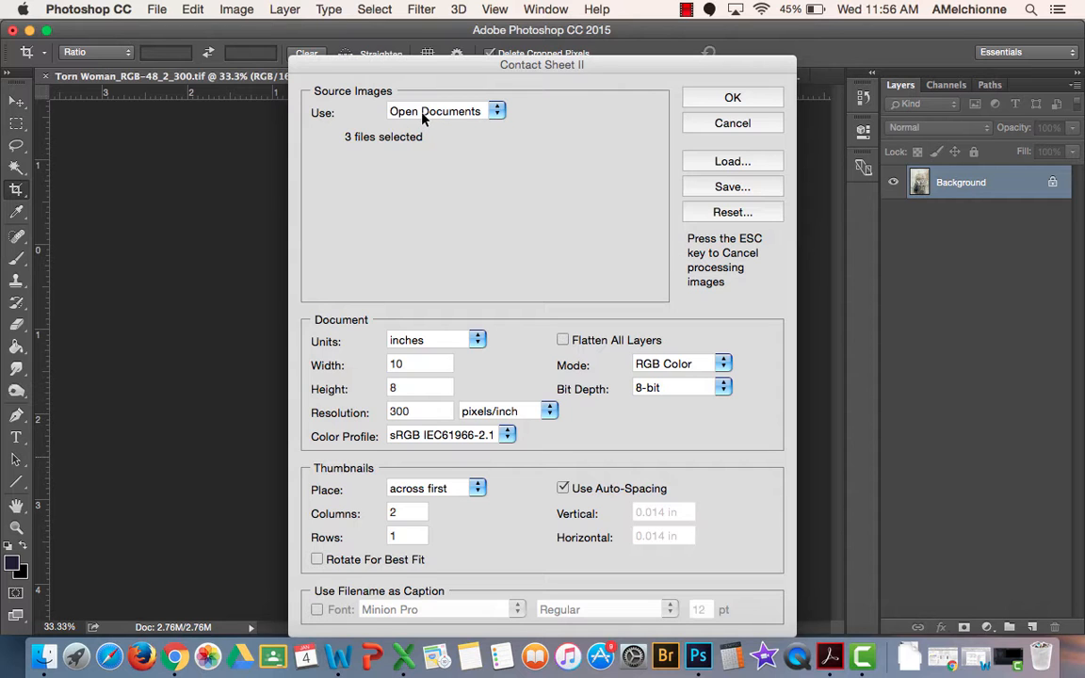
left_click_drag(690, 69, 530, 114)
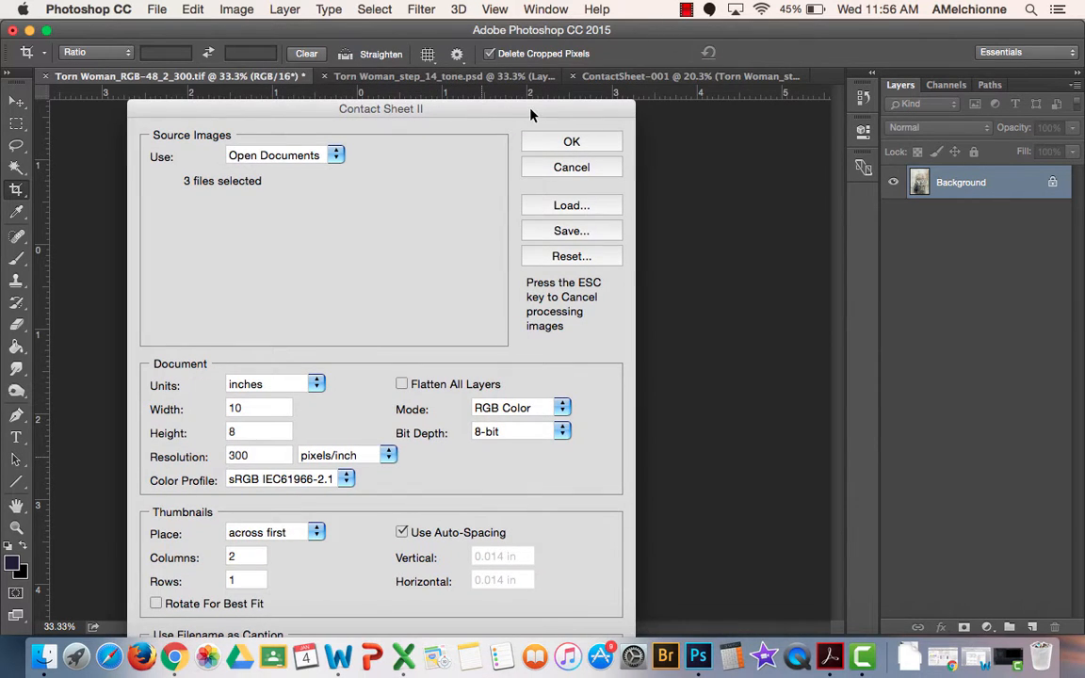
left_click(570, 144)
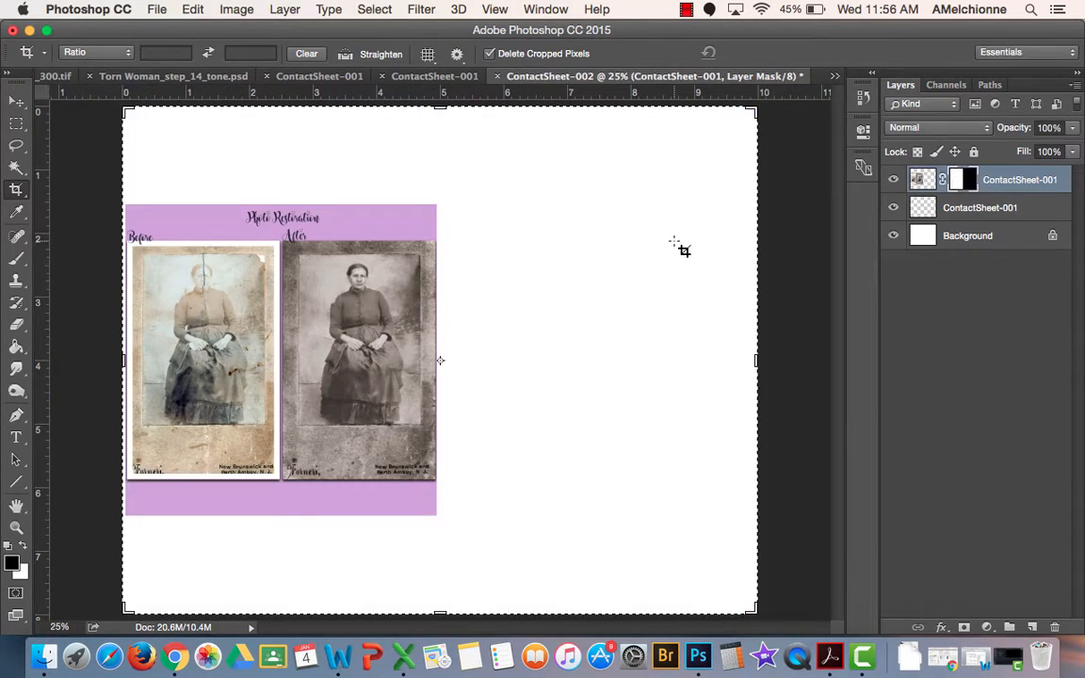
- Close the surplus ContactSheet-002 without saving and switch to the new ContactSheet-001 holding the two cropped portraits
left_click(497, 79)
left_click(506, 245)
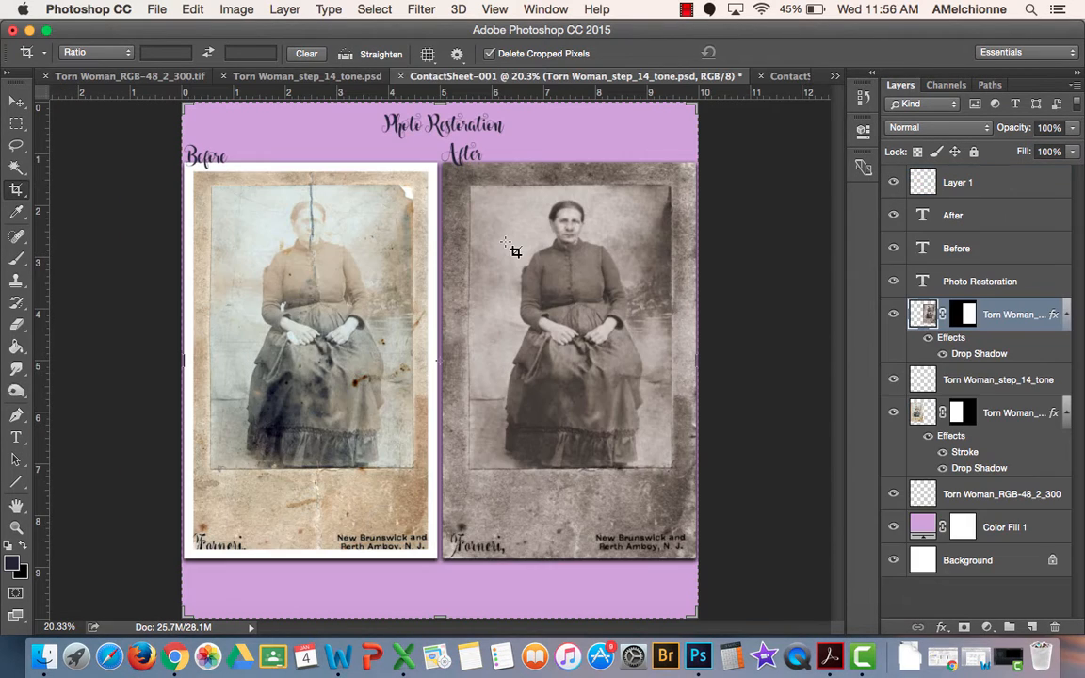
left_click(788, 77)
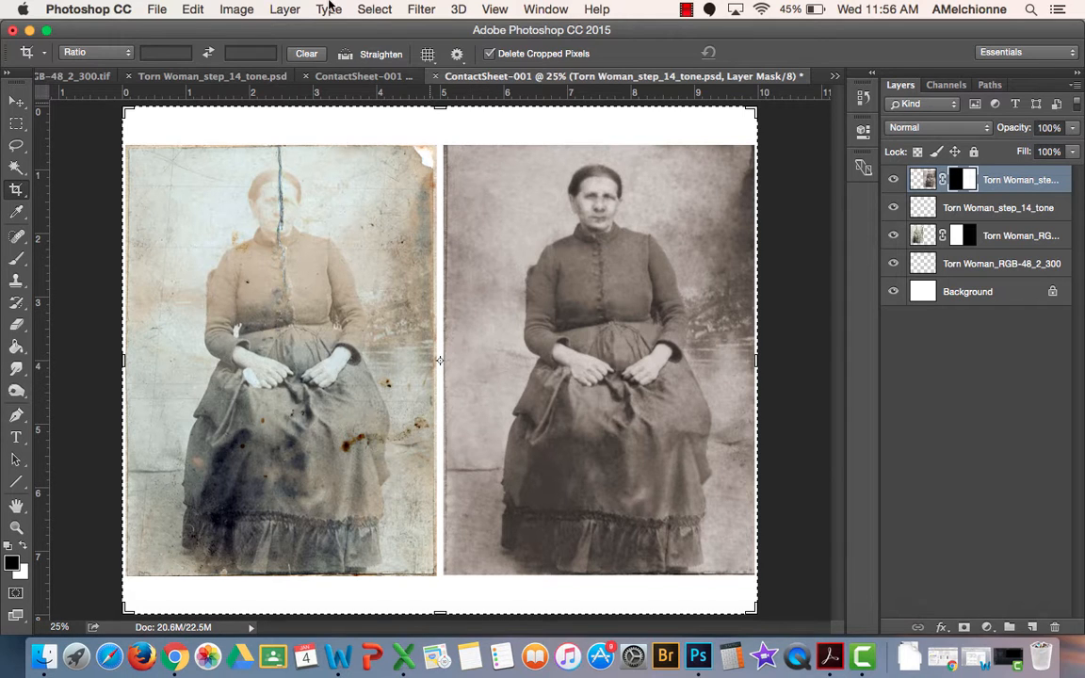
- Enlarge the new contact sheet's canvas to 11 inches wide and 10 inches high, anchored at the centre
left_click(231, 10)
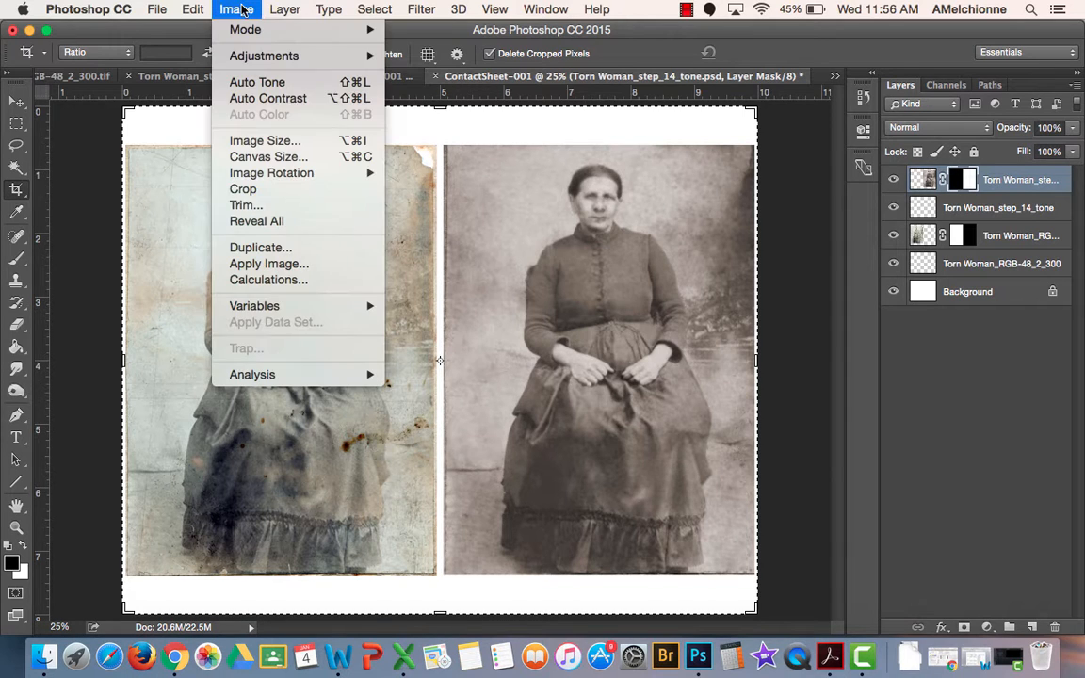
left_click(247, 157)
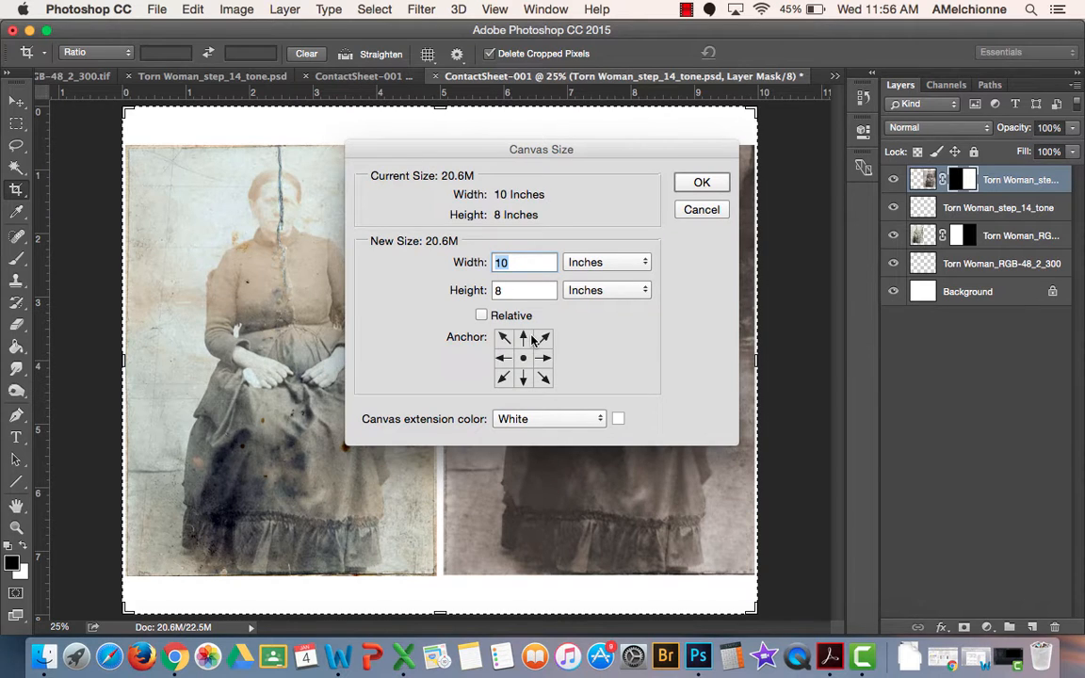
type("11")
key("Tab")
type("10")
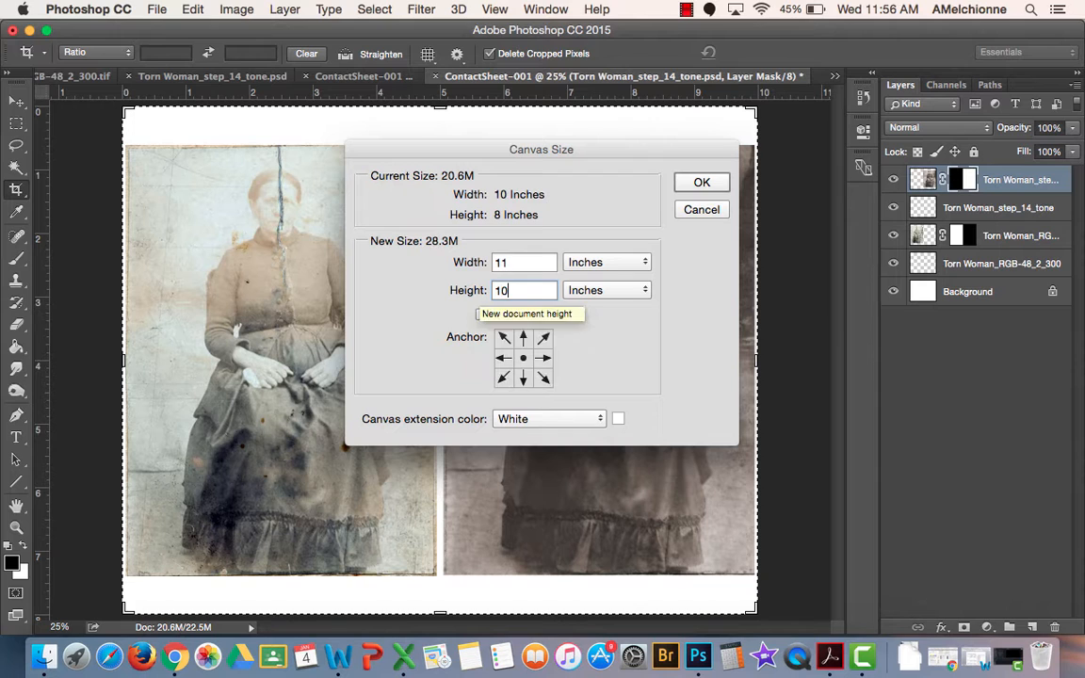
left_click(701, 182)
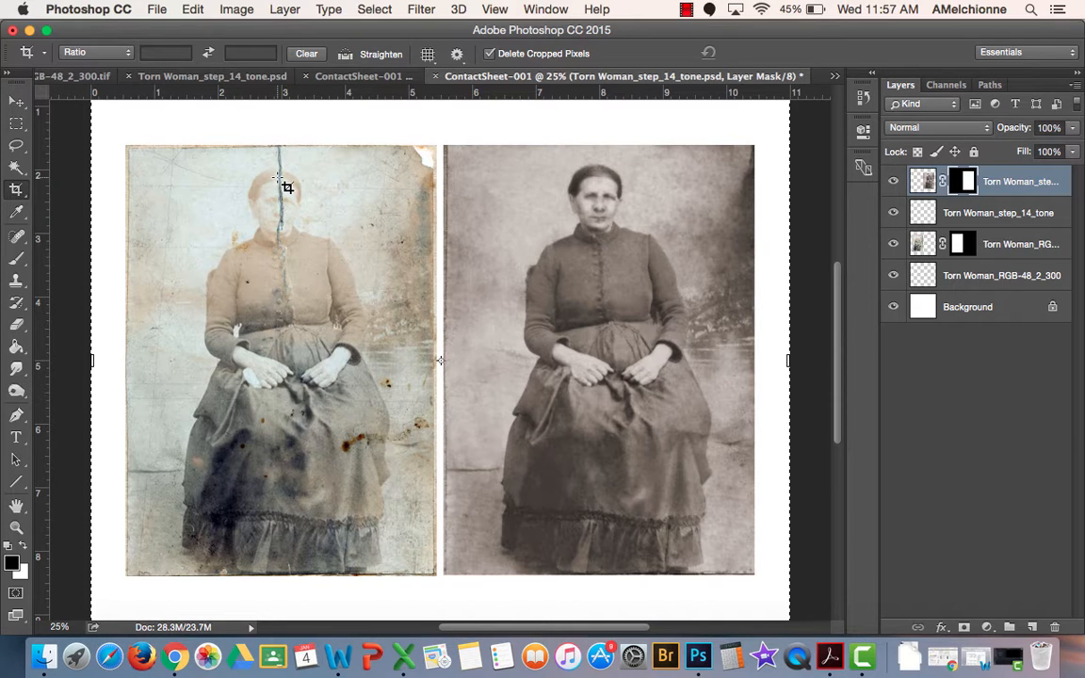
- Nudge the restored portrait to the right with the Move tool to widen the gap between the two photos
left_click(15, 102)
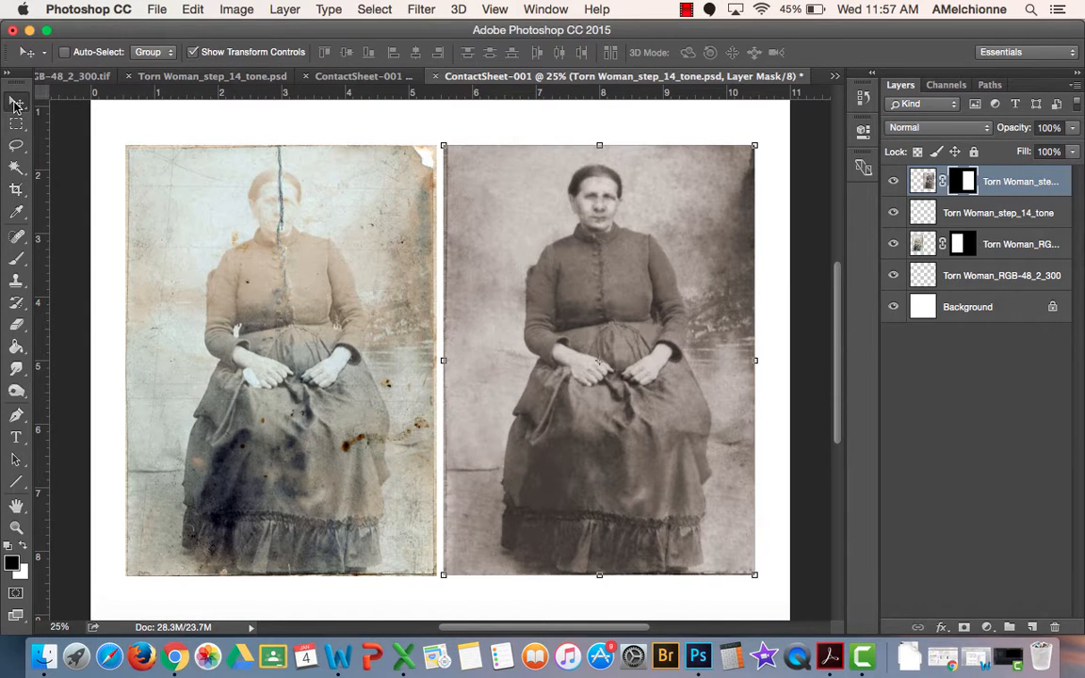
key("shift+Right")
key("shift+Right")
key("shift+Right")
key("shift+Right")
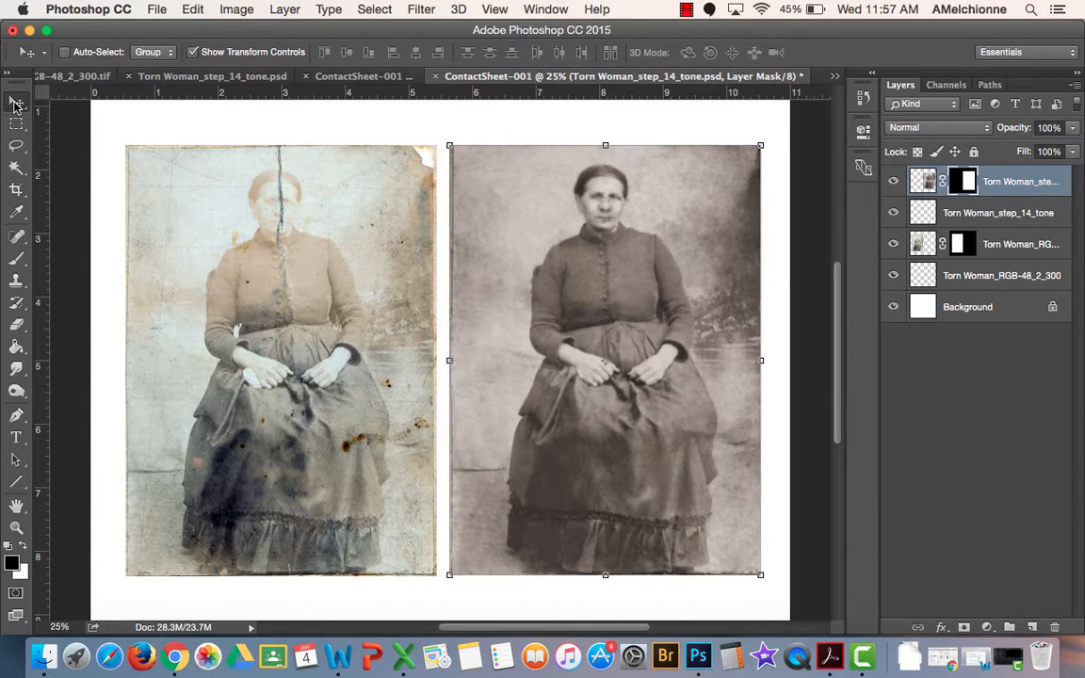
key("shift+Right")
key("shift+Right")
key("shift+Right")
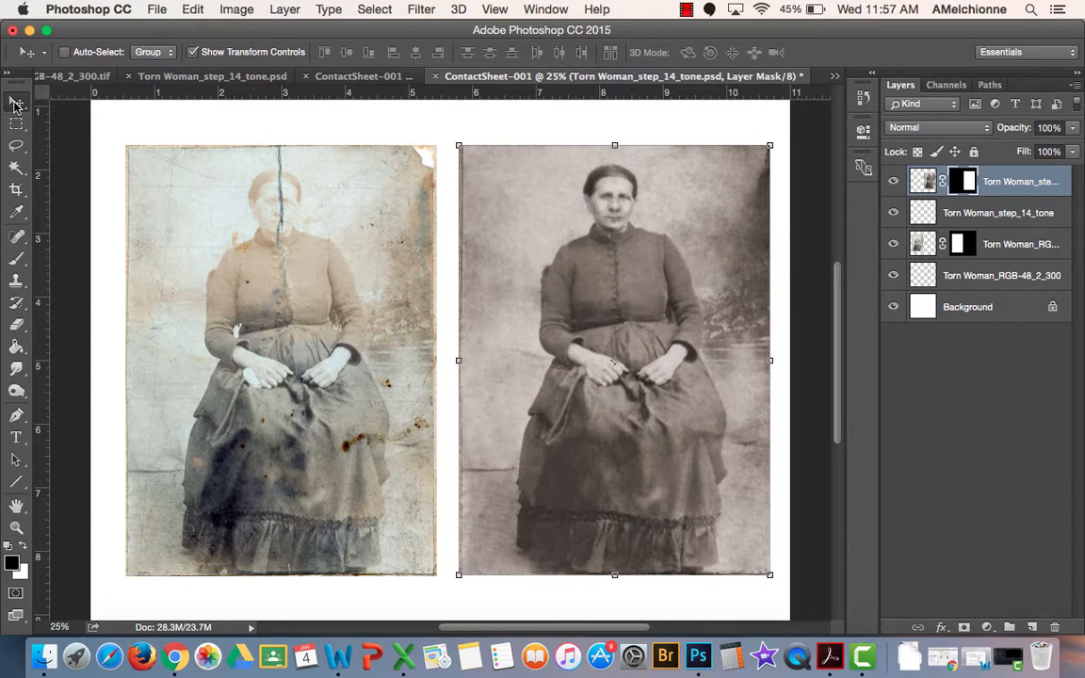
key("shift+Left")
key("shift+Left")
key("shift+Left")
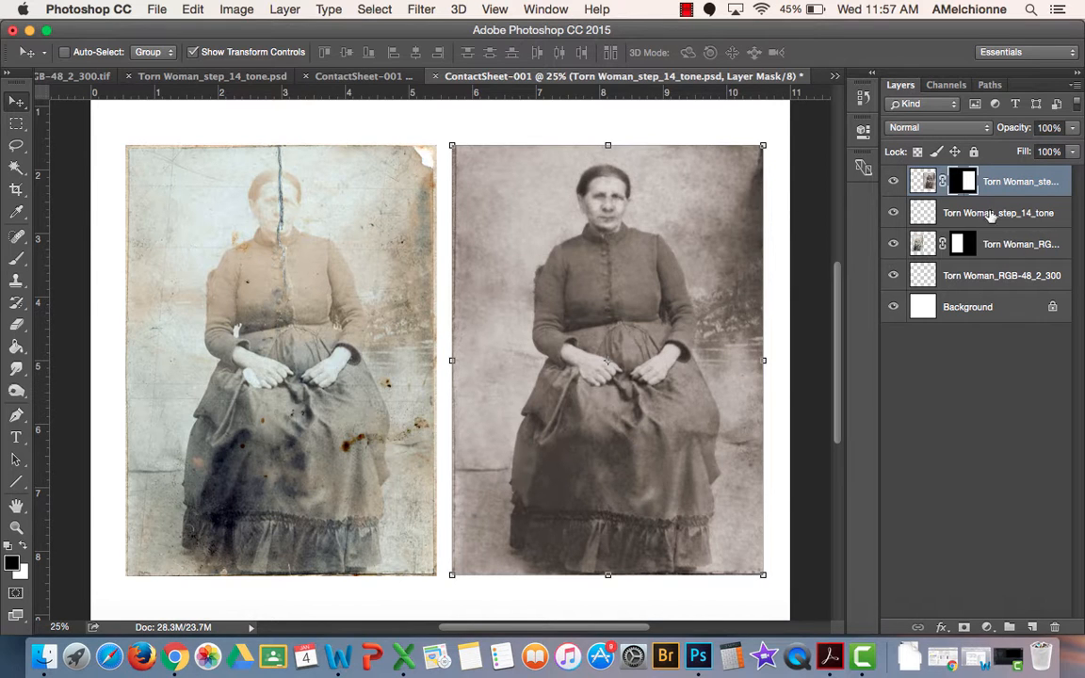
- Try swapping the two portraits, moving the restored photo to the left half of the contact sheet and the original to the right half
left_click_drag(613, 260, 292, 266)
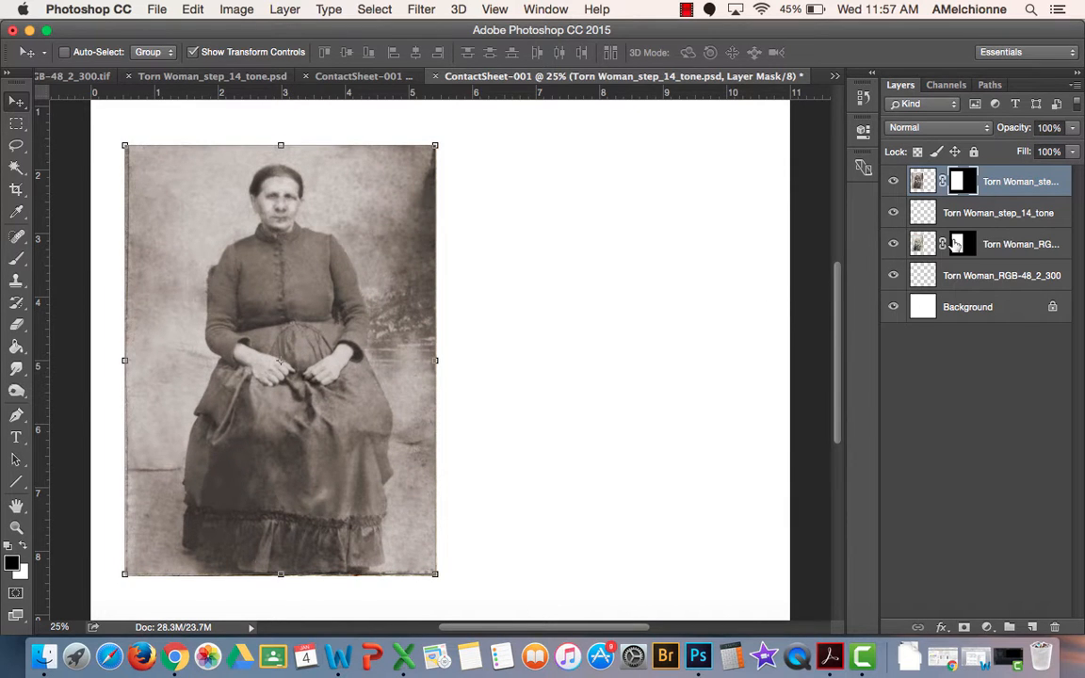
left_click(987, 246)
left_click_drag(303, 307, 637, 284)
left_click(1019, 193)
- Fill the contact sheet's Background layer with a saturated blue-violet foreground colour using the Paint Bucket
left_click(937, 319)
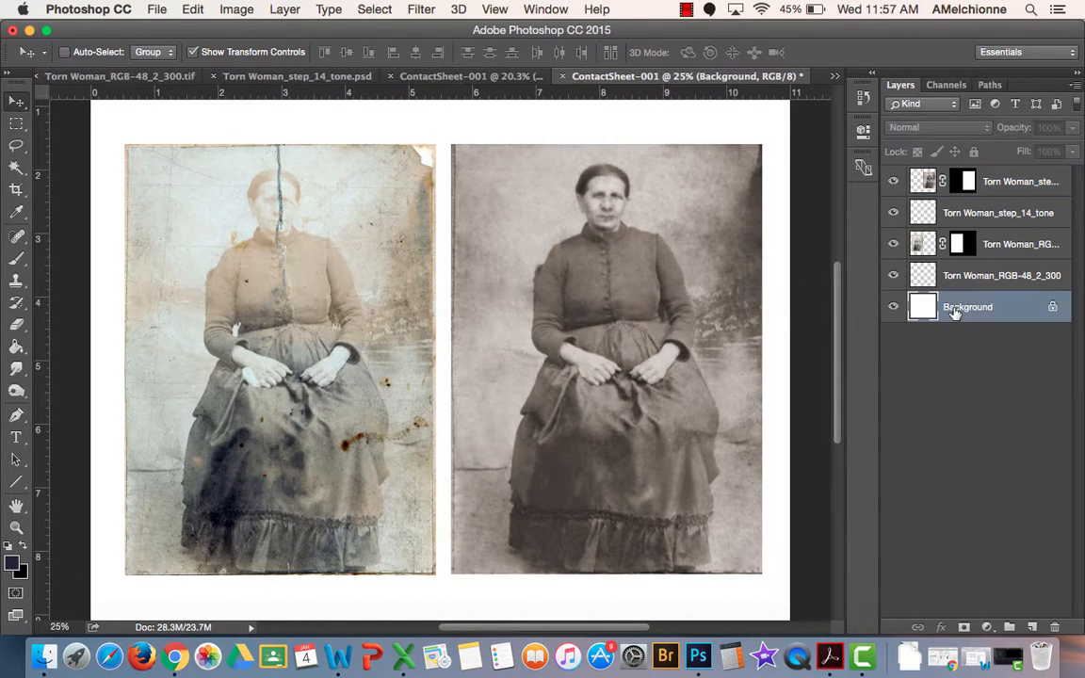
left_click(986, 627)
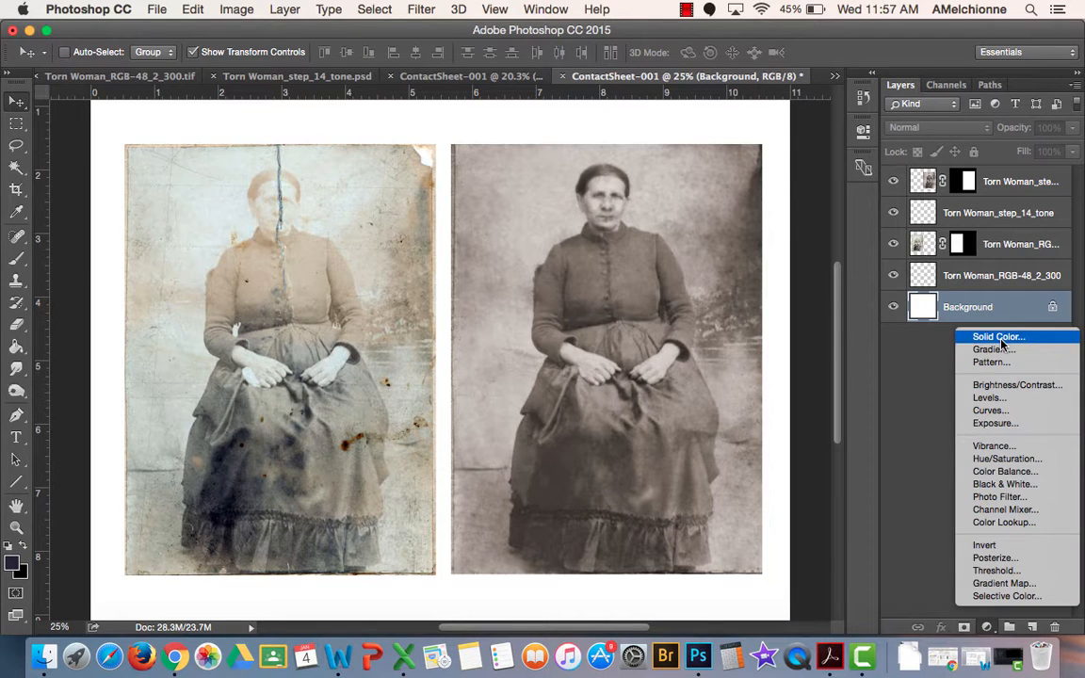
left_click(902, 408)
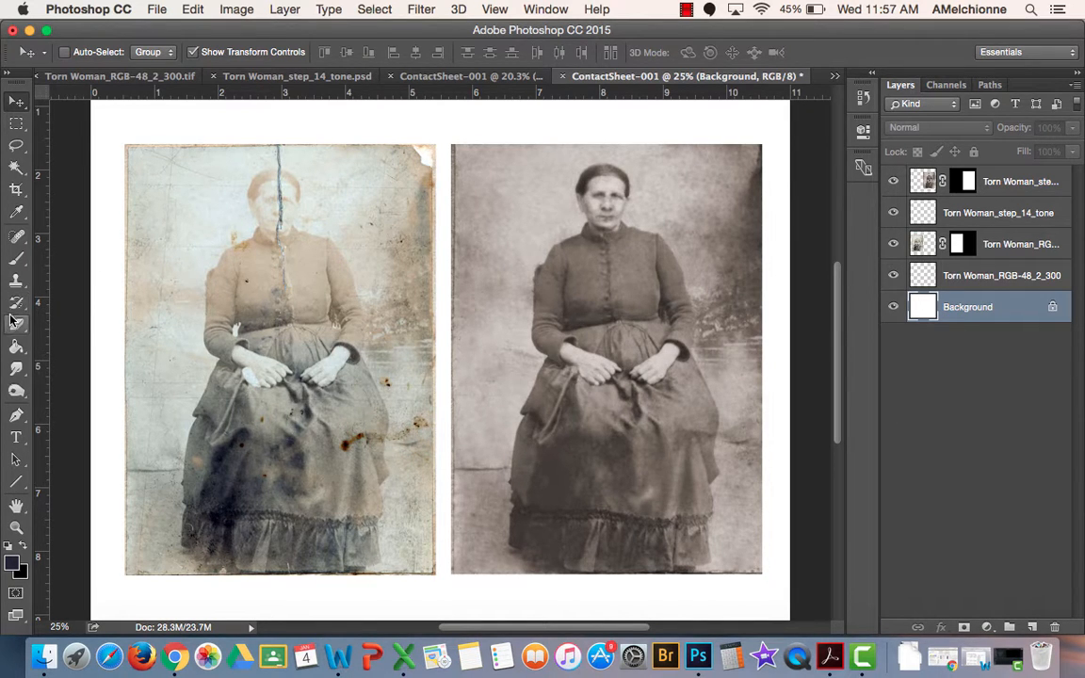
left_click(16, 346)
left_click(13, 562)
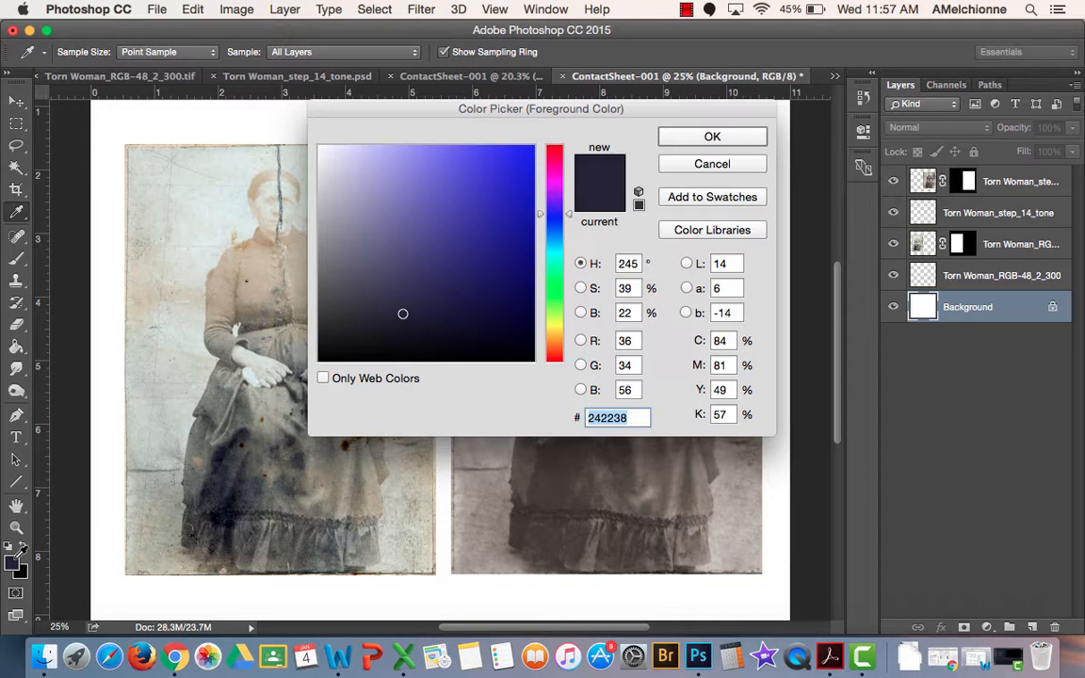
left_click(480, 213)
key("Escape")
left_click(408, 127)
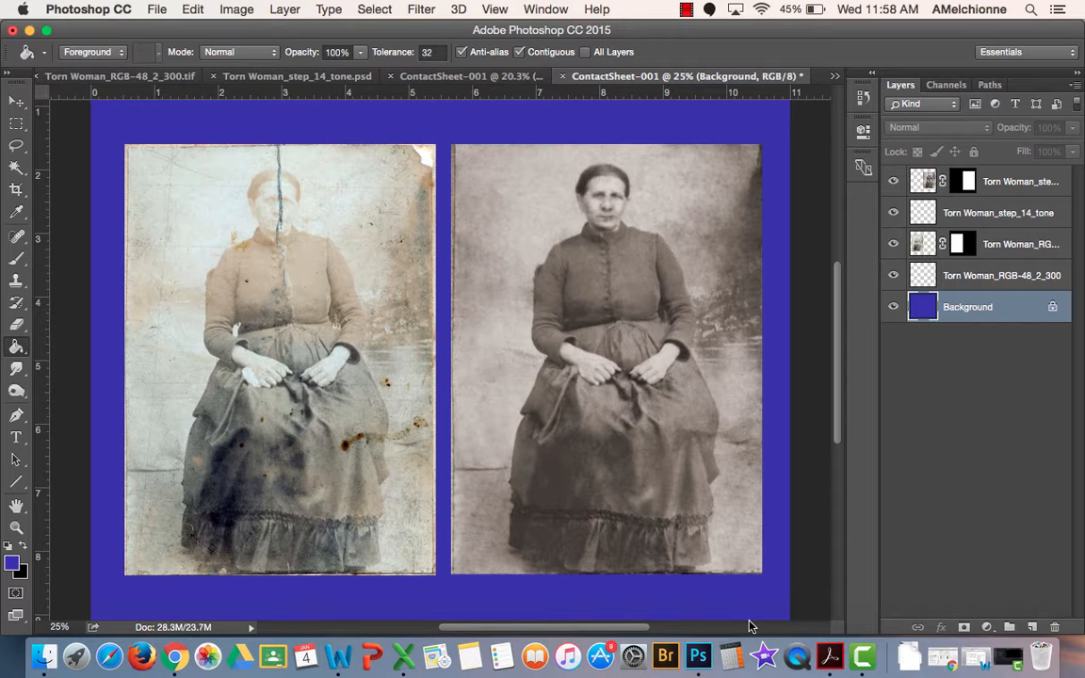
- Switch to the Torn Woman_step_14_tone.psd document
left_click(289, 79)
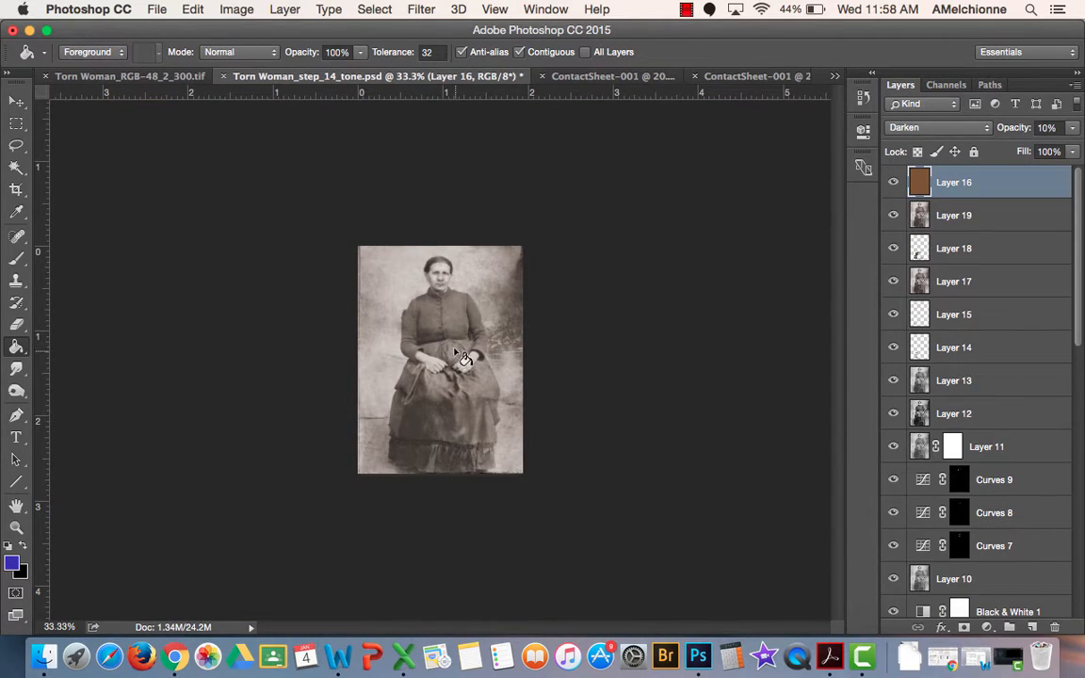